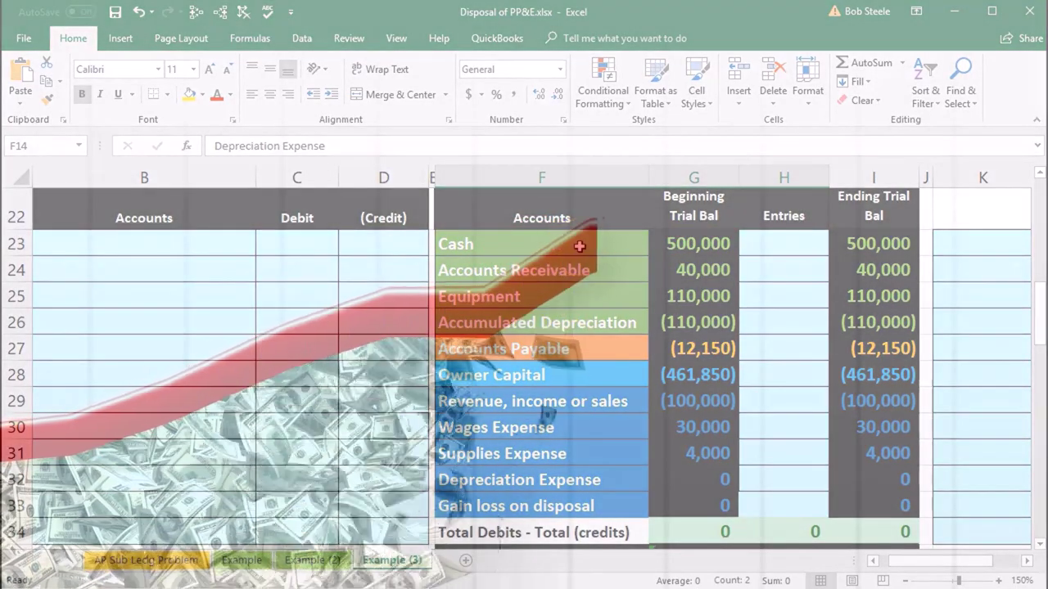
# - Copy the Cash account name from the trial balance into B23 as values only
pyautogui.click(579, 246)
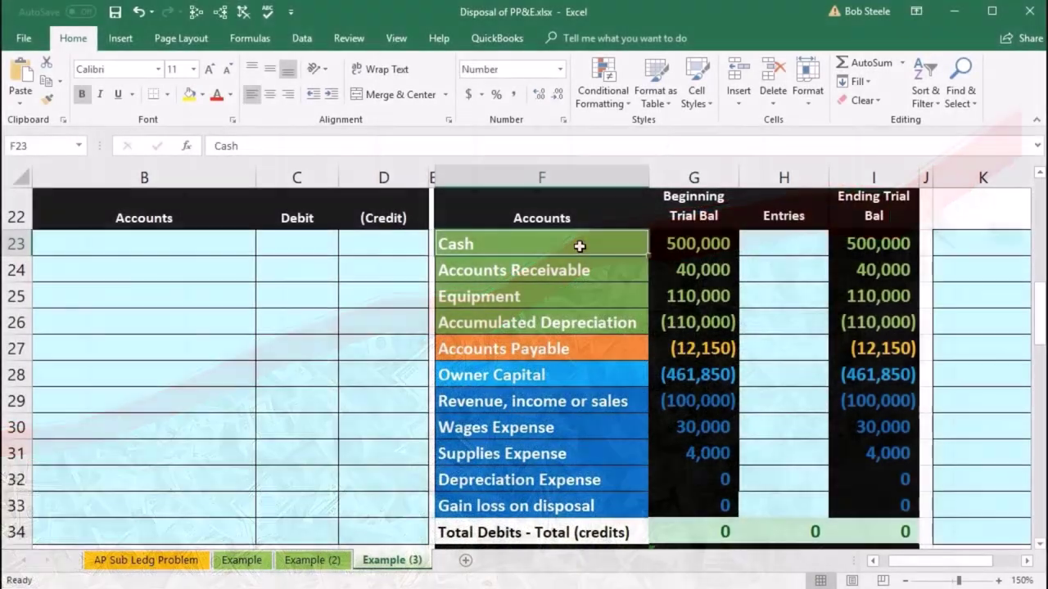
pyautogui.rightClick(580, 246)
pyautogui.click(619, 277)
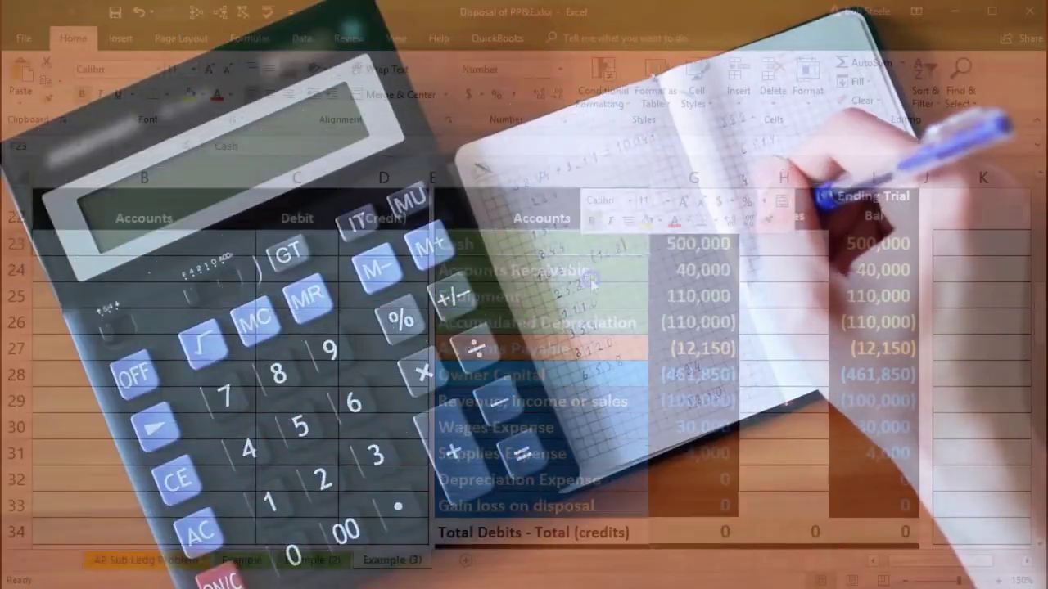
pyautogui.click(203, 241)
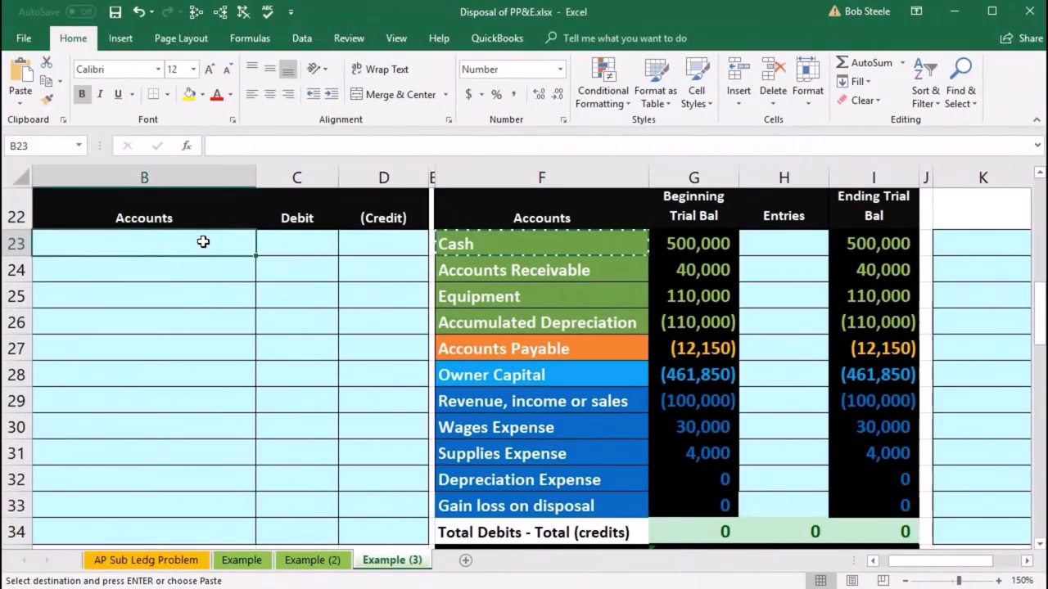
pyautogui.rightClick(203, 242)
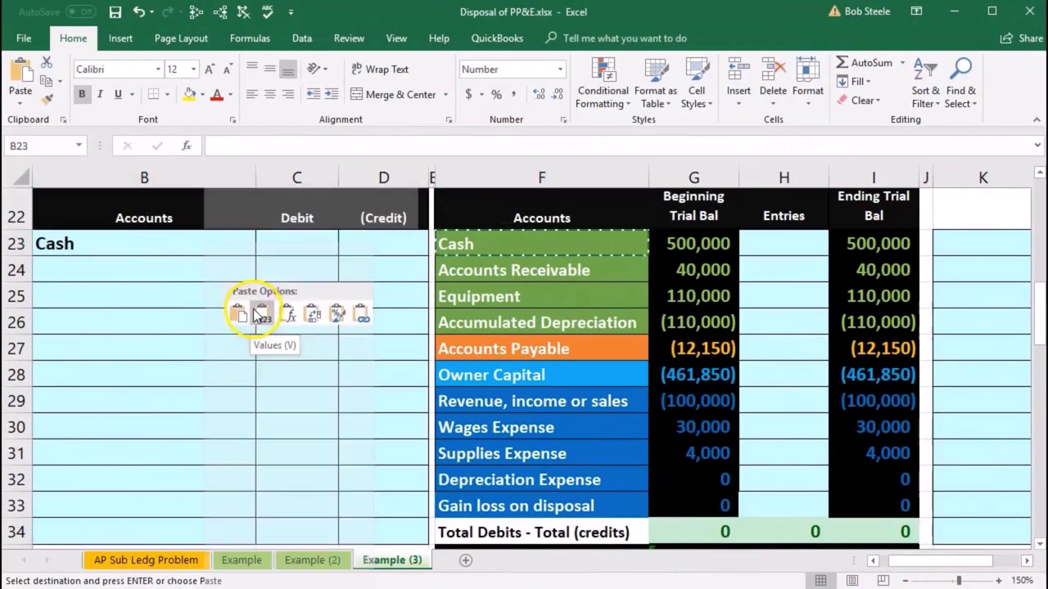
pyautogui.click(258, 315)
# - Enter a debit of 500 for Cash in C23
pyautogui.click(284, 242)
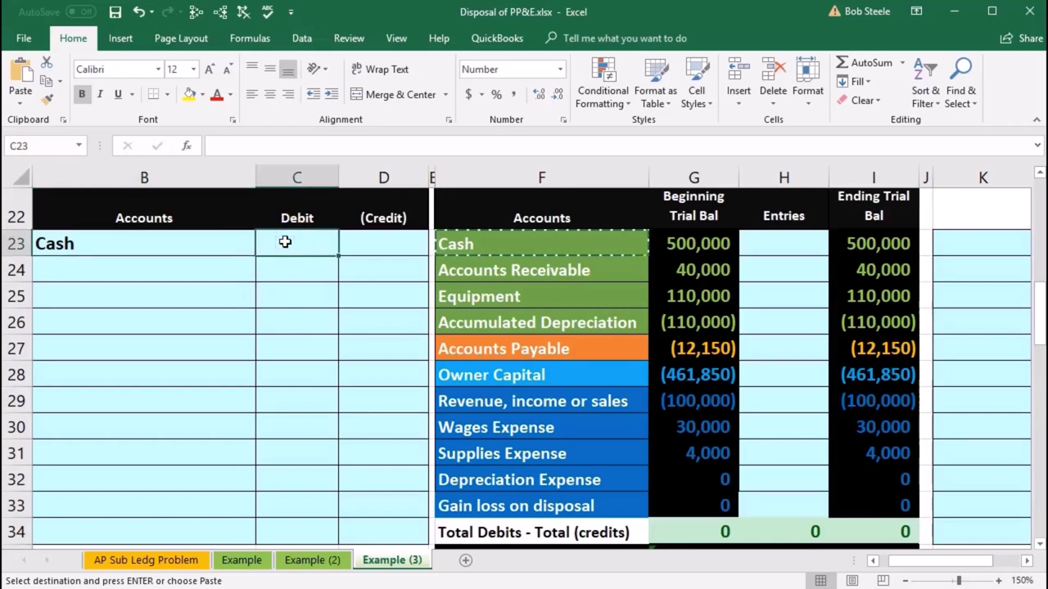
pyautogui.write('500')
pyautogui.press('Return')
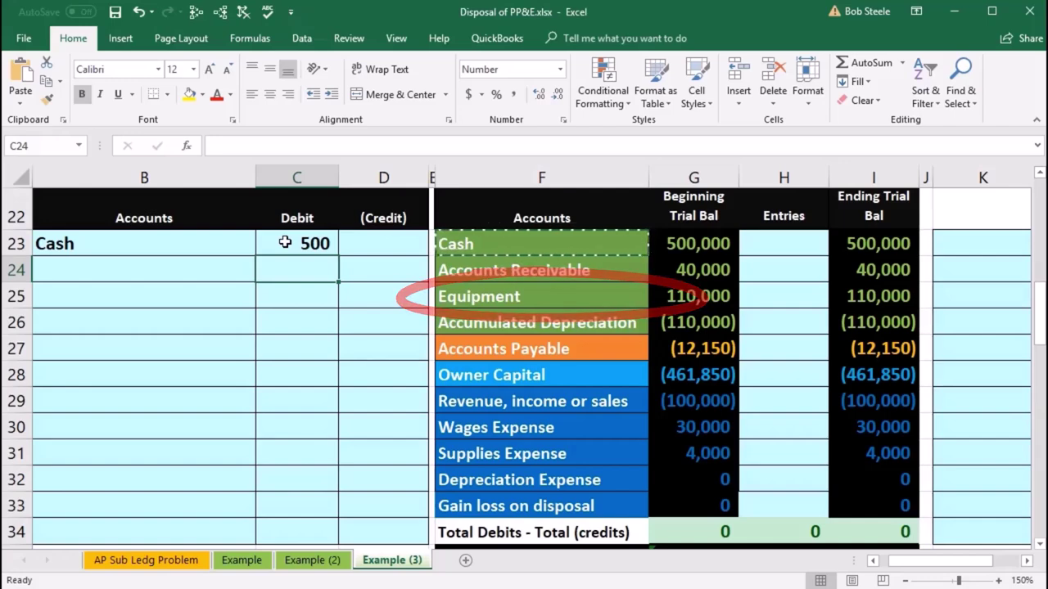
# - Compare the beginning balances of Equipment and Accumulated Depreciation in the trial balance
pyautogui.moveTo(500, 300); pyautogui.dragTo(697, 299)
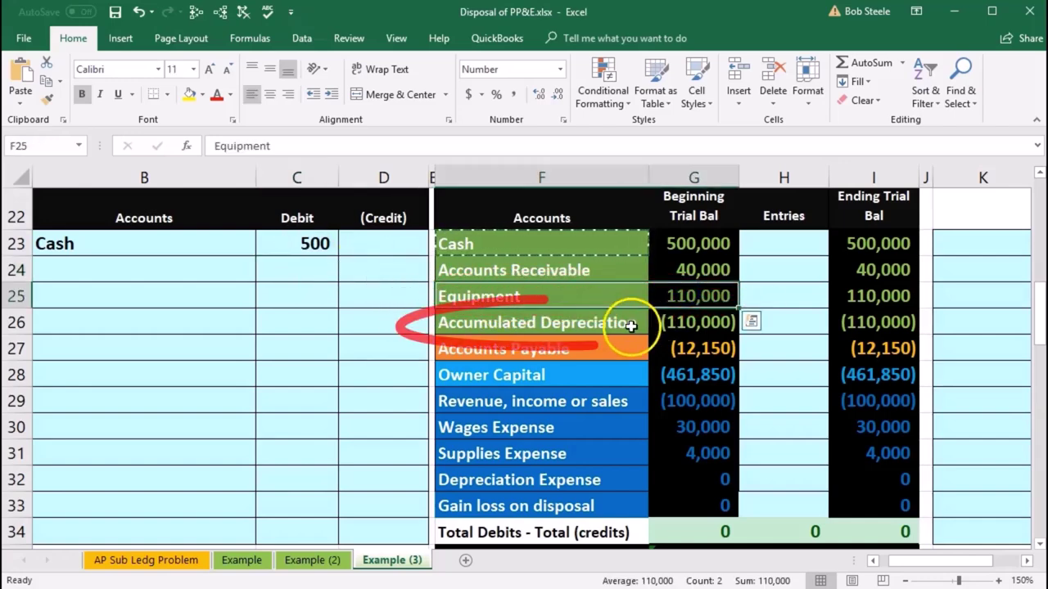
pyautogui.moveTo(627, 322); pyautogui.dragTo(671, 324)
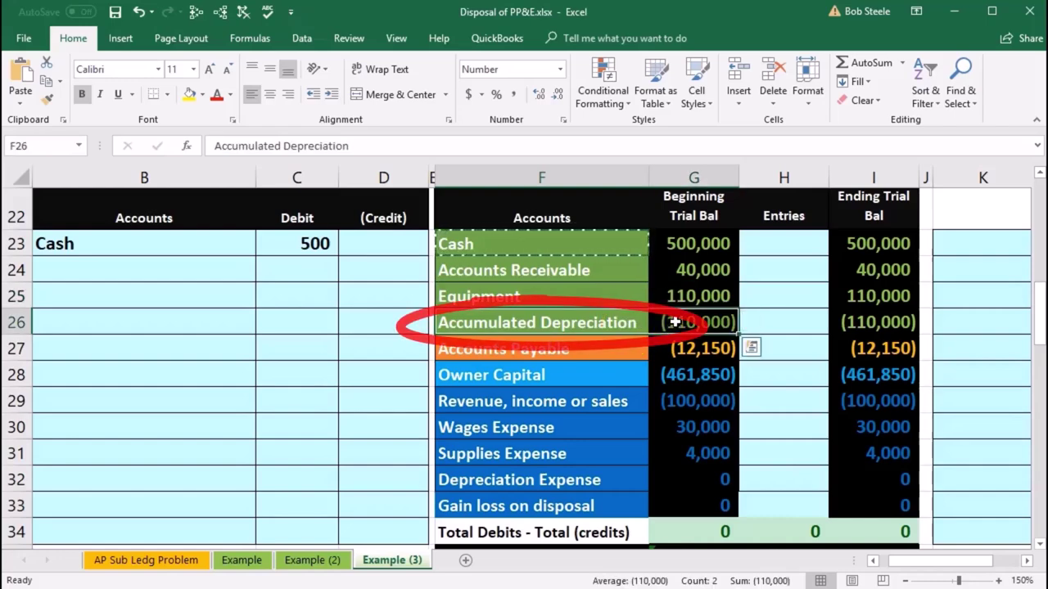
pyautogui.moveTo(701, 296); pyautogui.dragTo(702, 323)
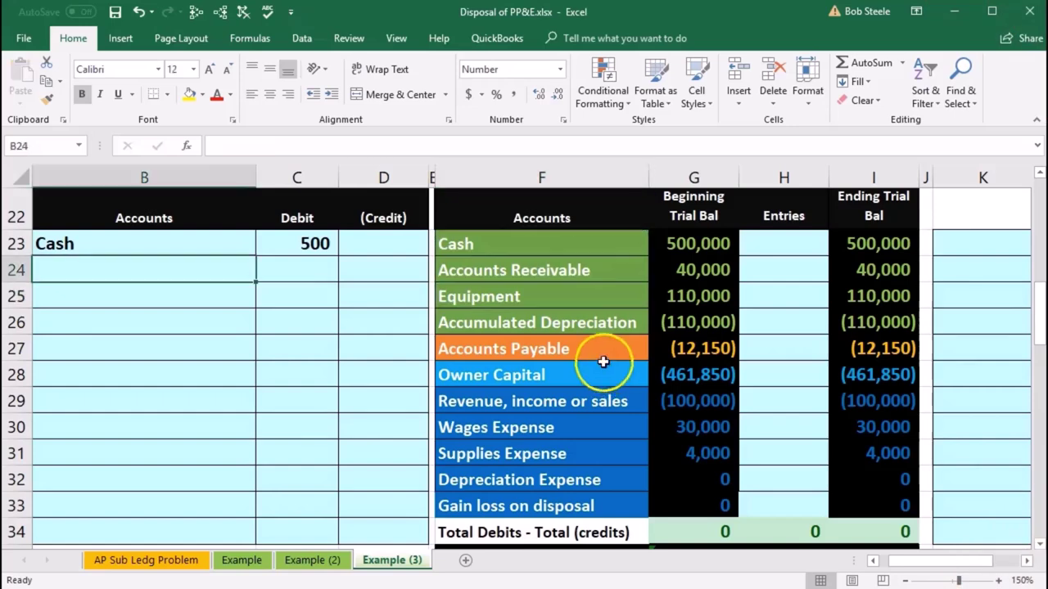
pyautogui.moveTo(597, 356); pyautogui.dragTo(559, 317)
pyautogui.click(557, 319)
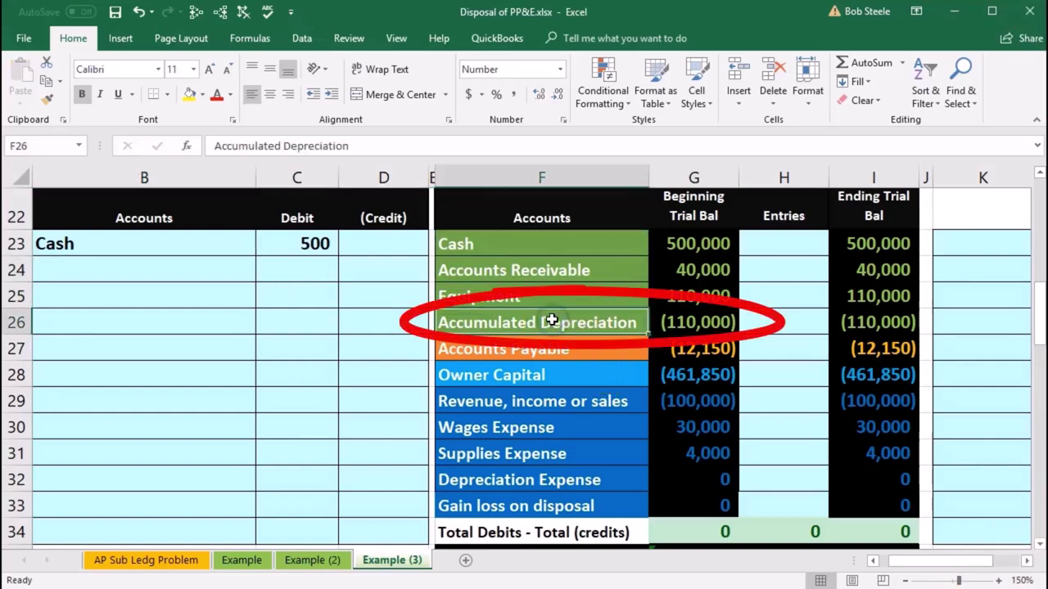
pyautogui.click(669, 318)
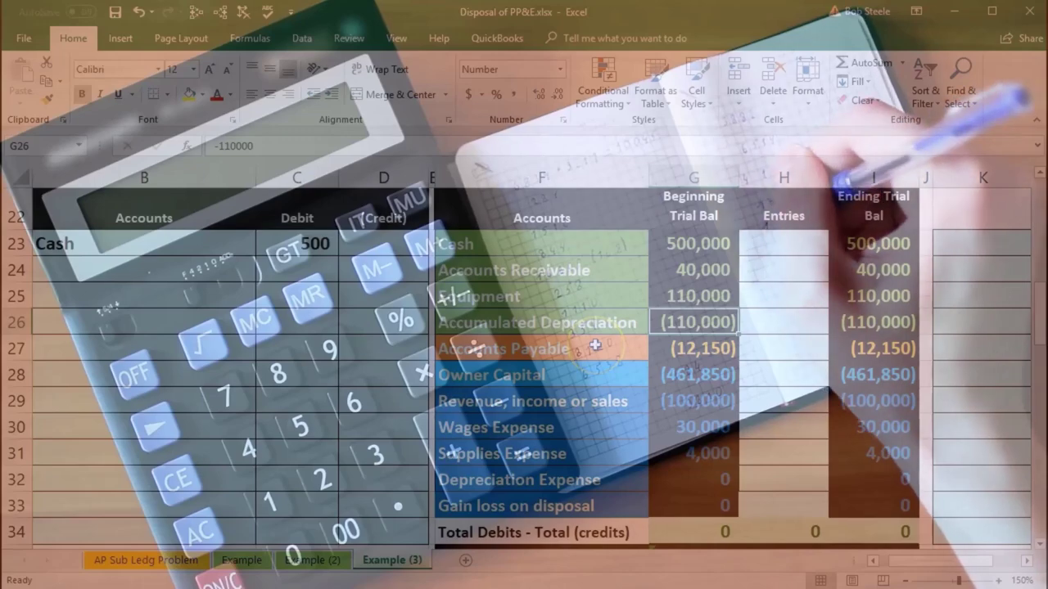
# - Copy the Accumulated Depreciation account name from the trial balance into B24 as values only
pyautogui.click(564, 324)
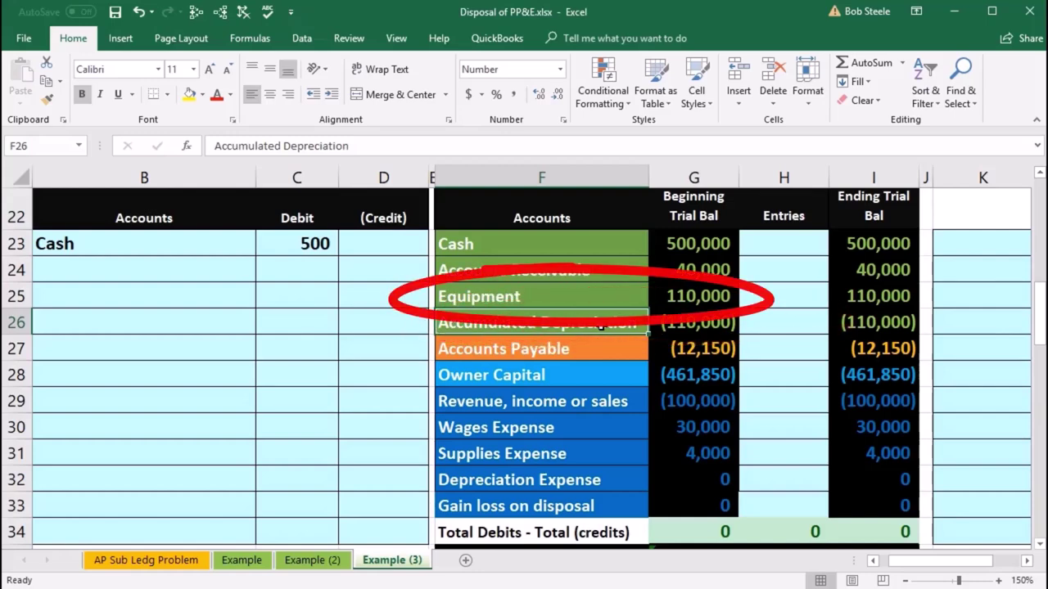
pyautogui.rightClick(601, 323)
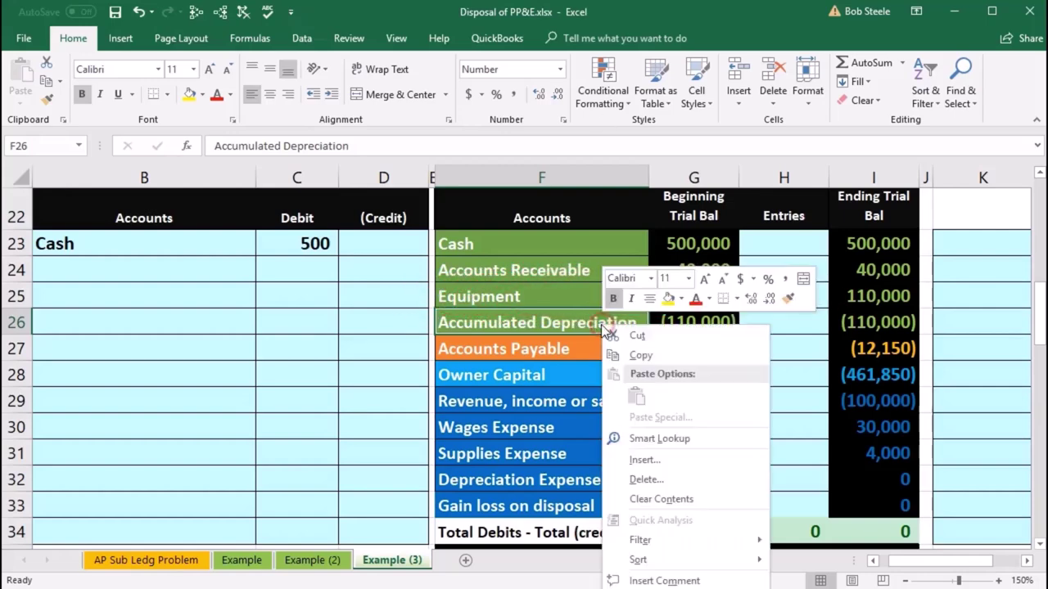
pyautogui.click(639, 356)
pyautogui.click(144, 266)
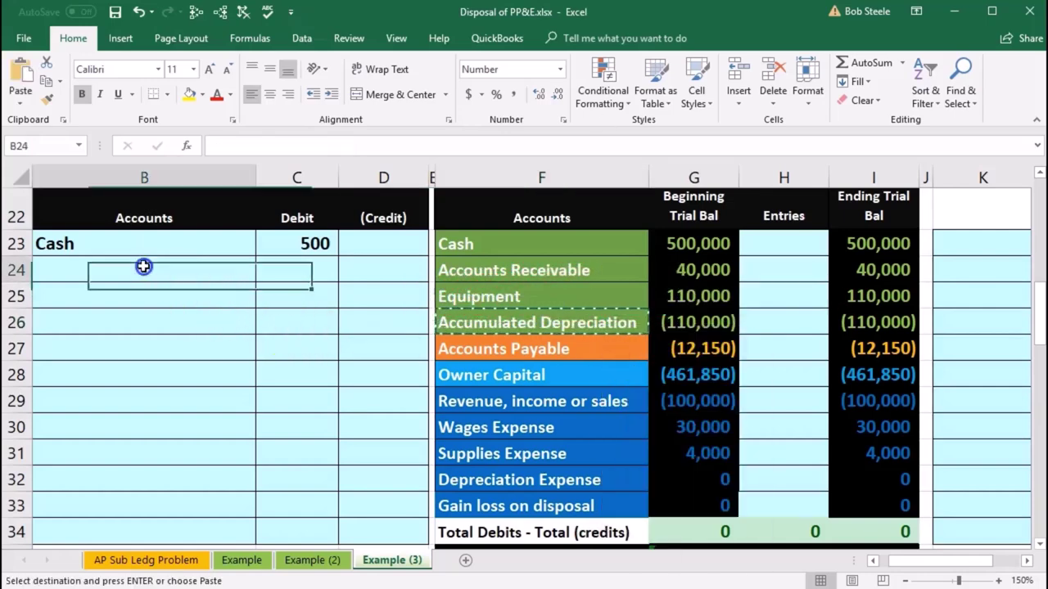
pyautogui.rightClick(144, 266)
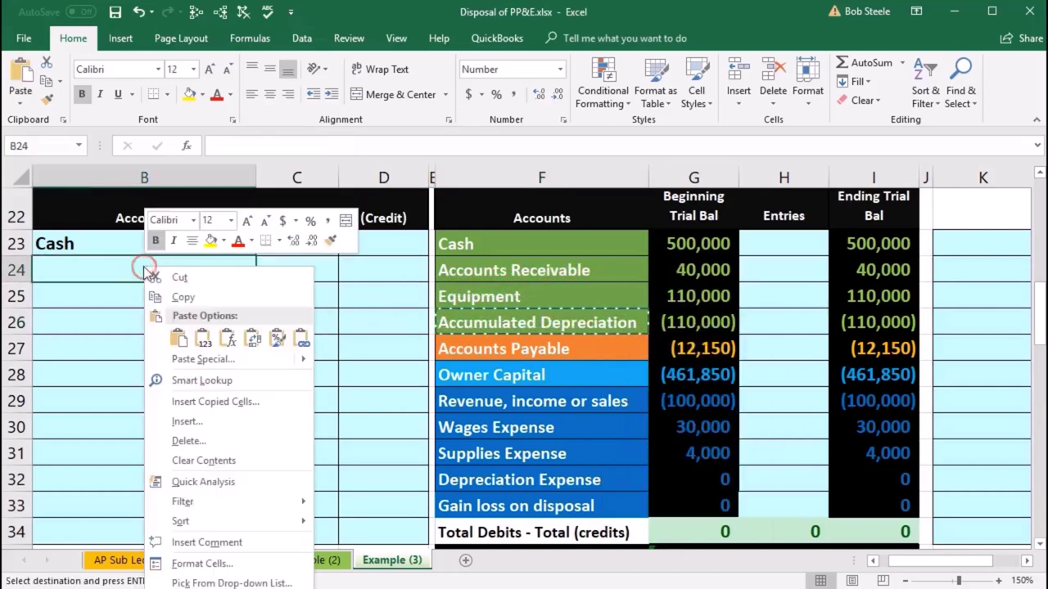
pyautogui.click(204, 334)
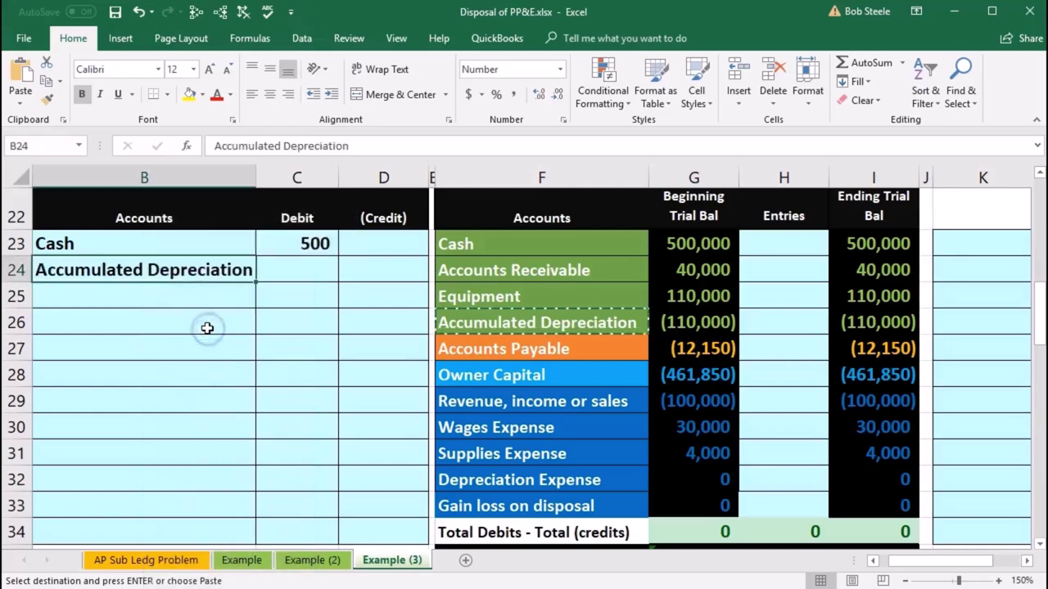
# - Enter a debit of 110,000 for Accumulated Depreciation in C24
pyautogui.click(286, 276)
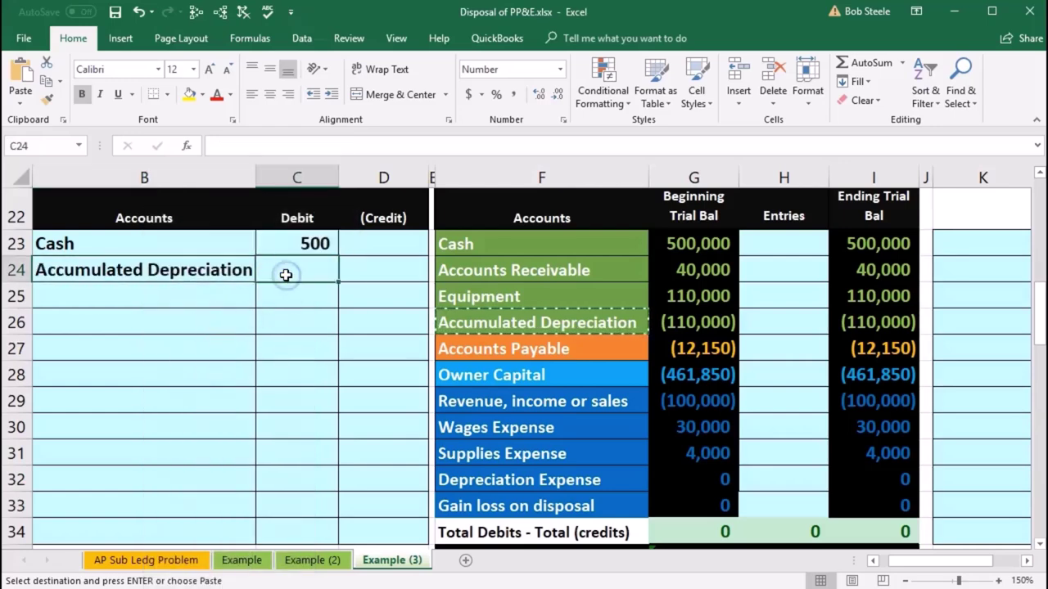
pyautogui.write('11')
pyautogui.write('0')
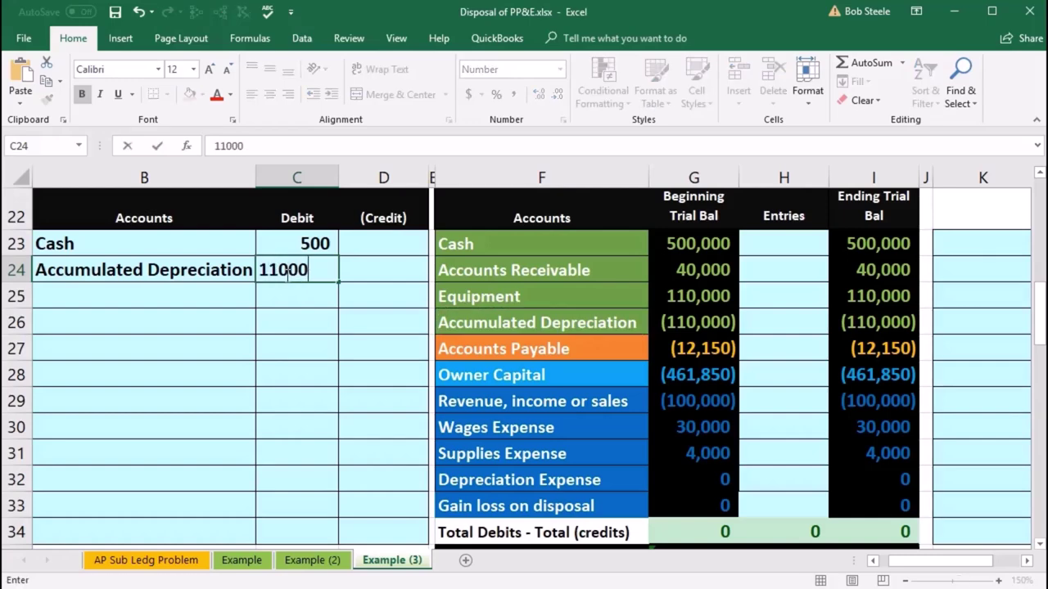
pyautogui.write(',000')
pyautogui.press('Return')
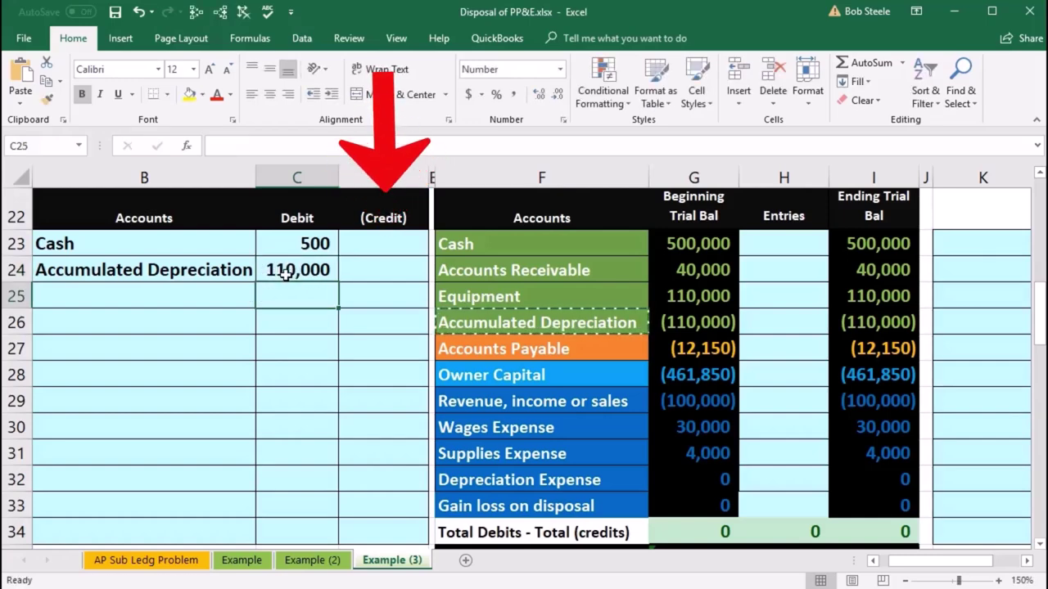
# - Copy the Equipment account name from the trial balance into B25 as values only and indent it one level
pyautogui.click(675, 296)
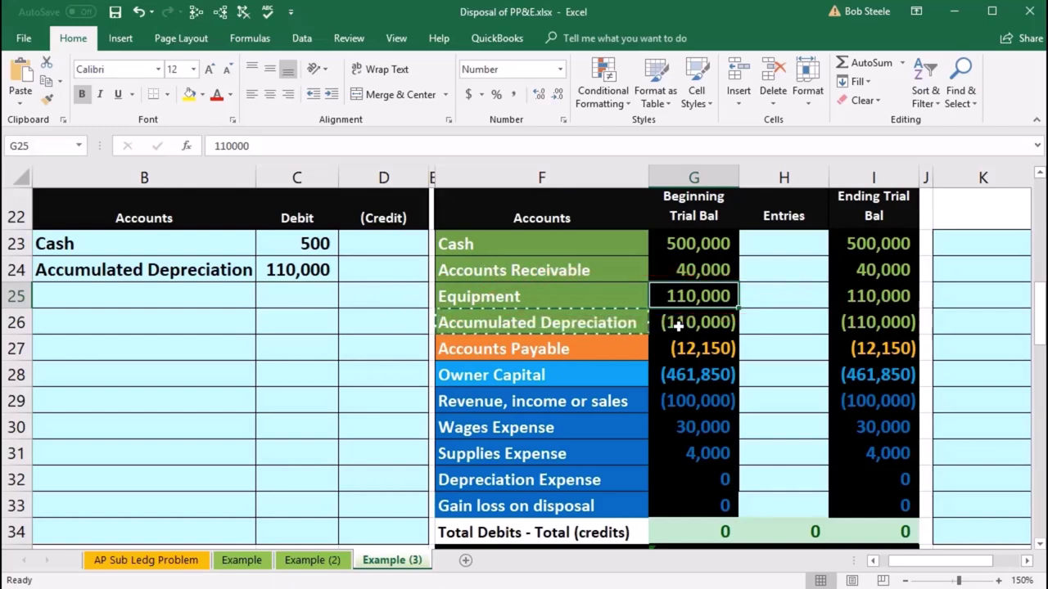
pyautogui.click(543, 292)
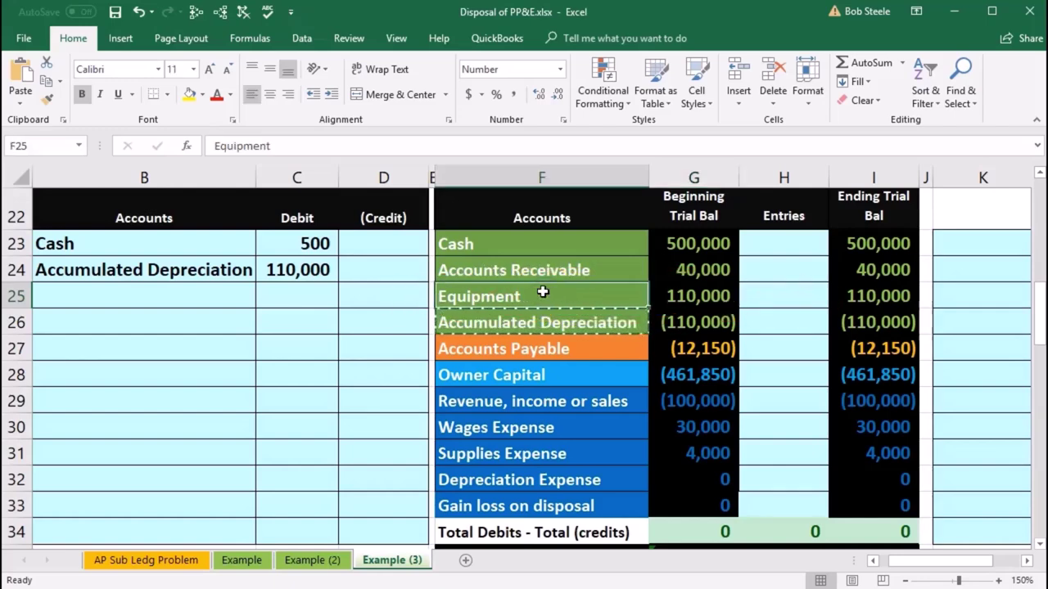
pyautogui.rightClick(543, 292)
pyautogui.click(562, 322)
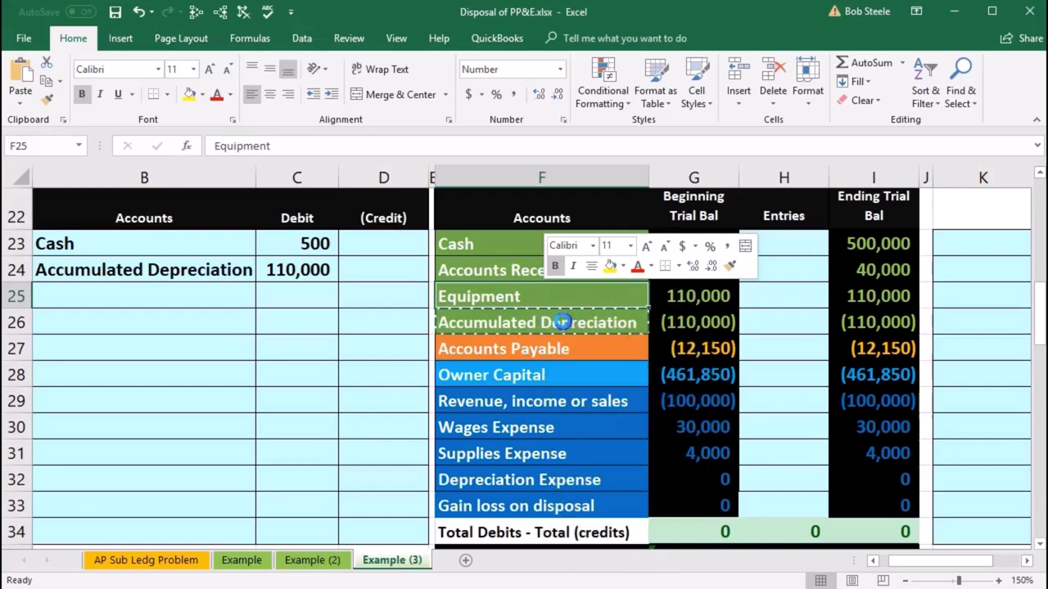
pyautogui.click(180, 289)
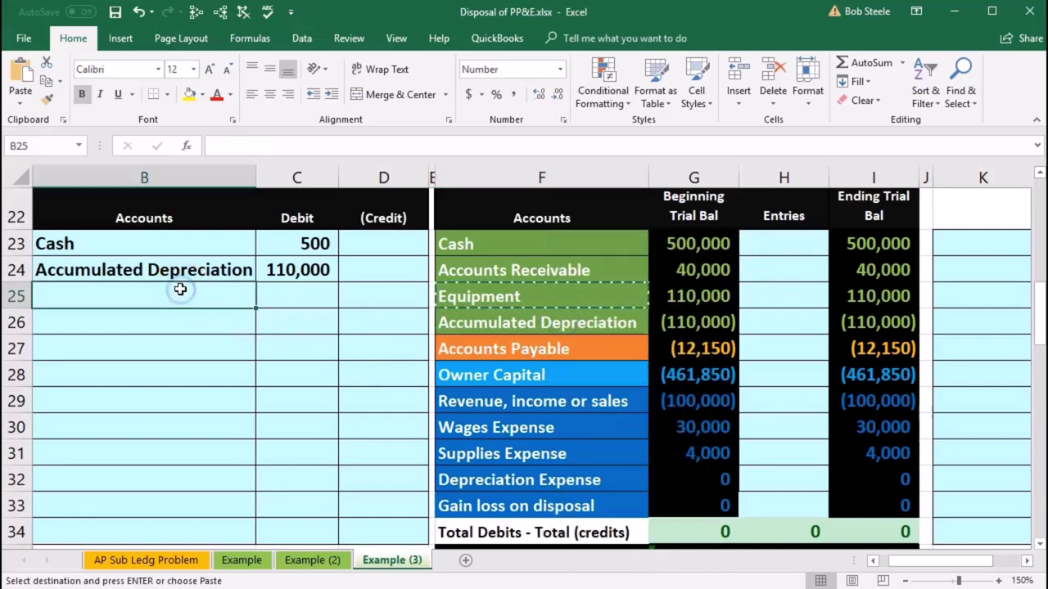
pyautogui.rightClick(180, 289)
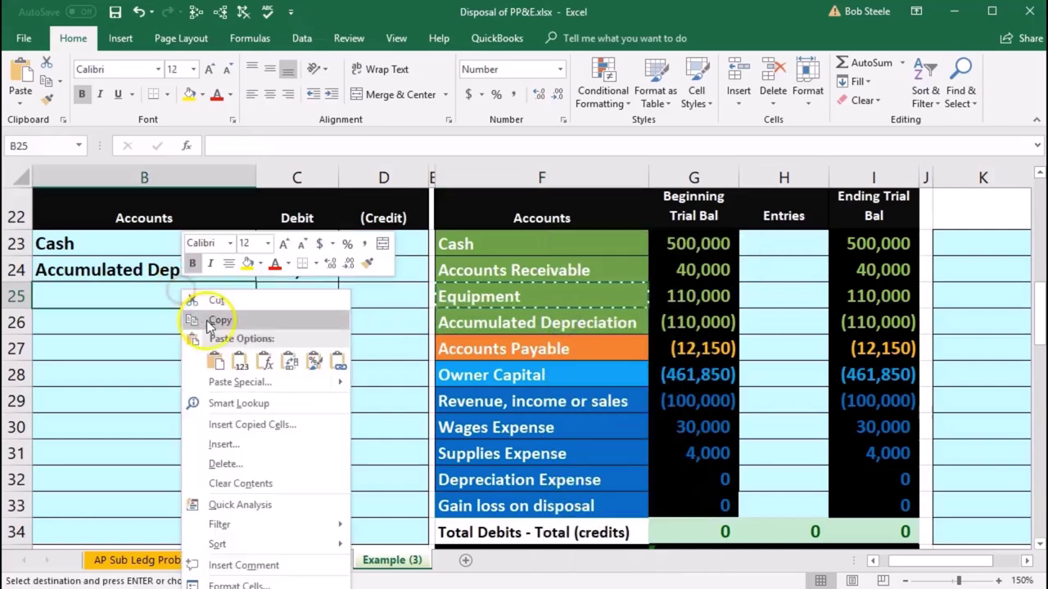
pyautogui.click(239, 356)
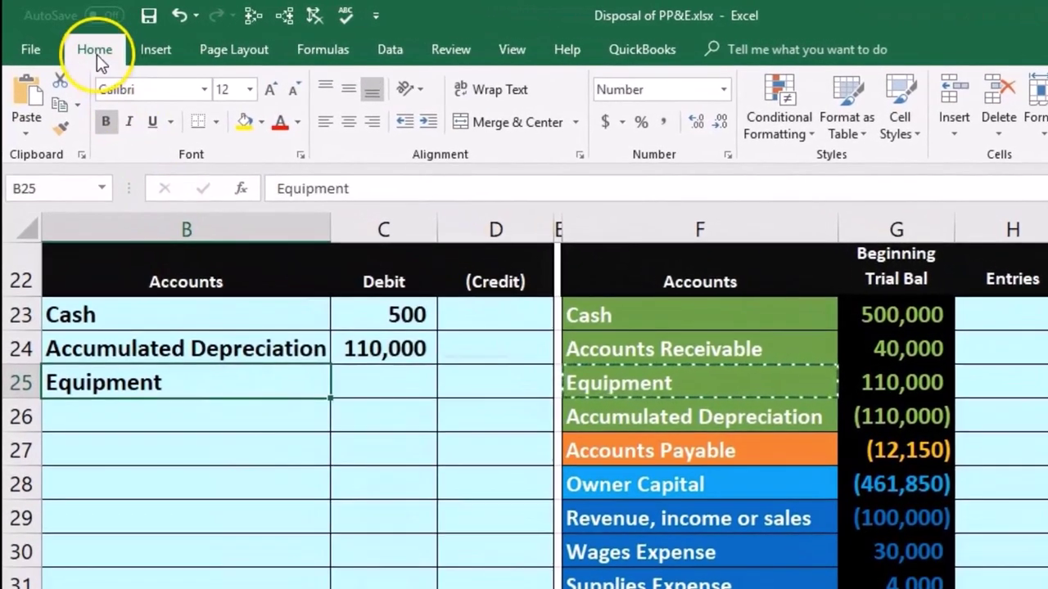
pyautogui.click(428, 122)
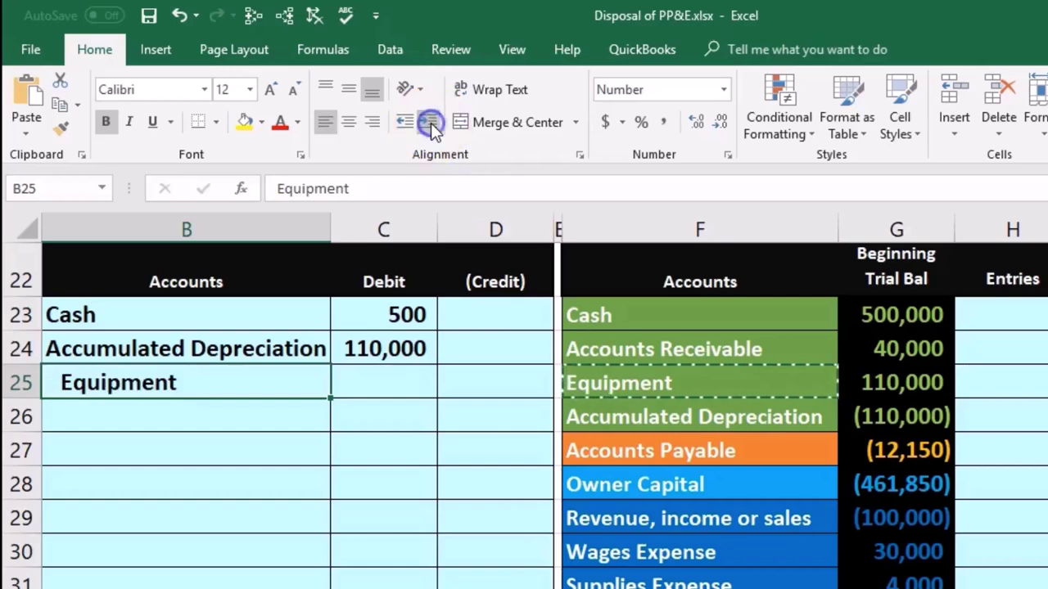
# - Enter the Equipment credit as -110000 in D25
pyautogui.click(501, 374)
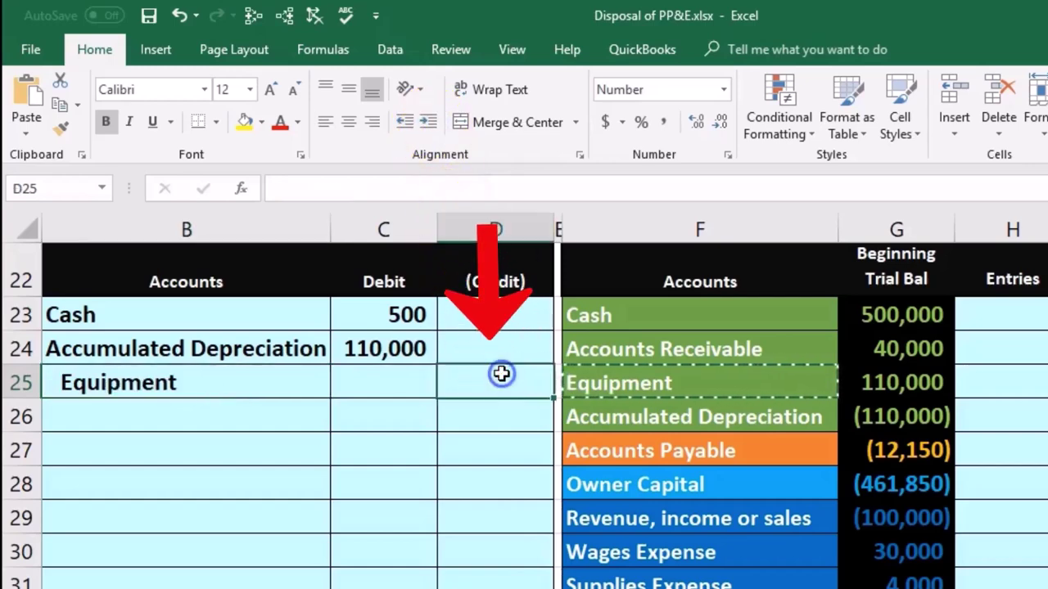
pyautogui.write('-110000')
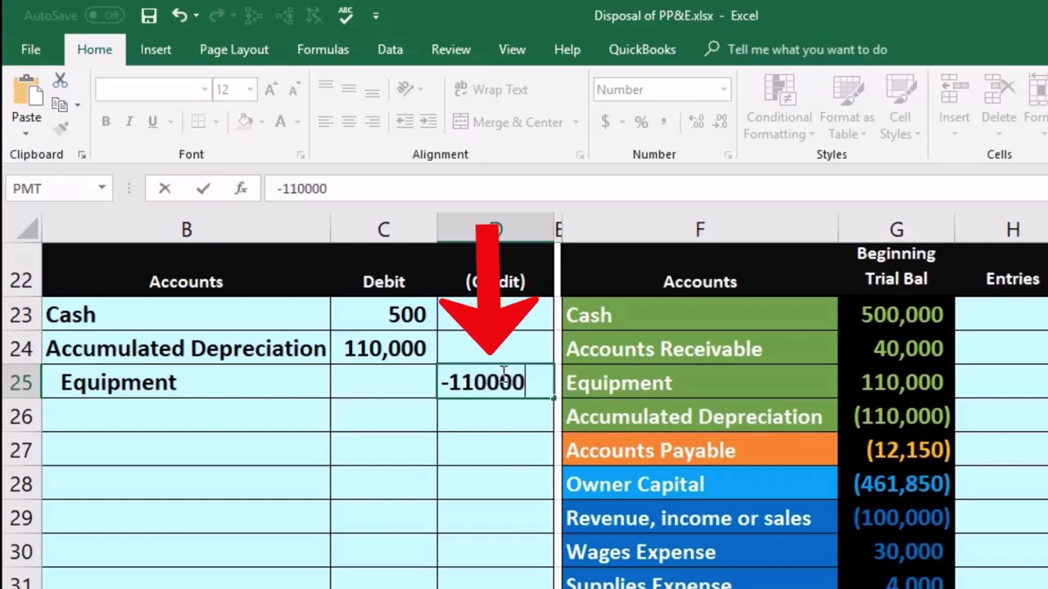
pyautogui.press('Return')
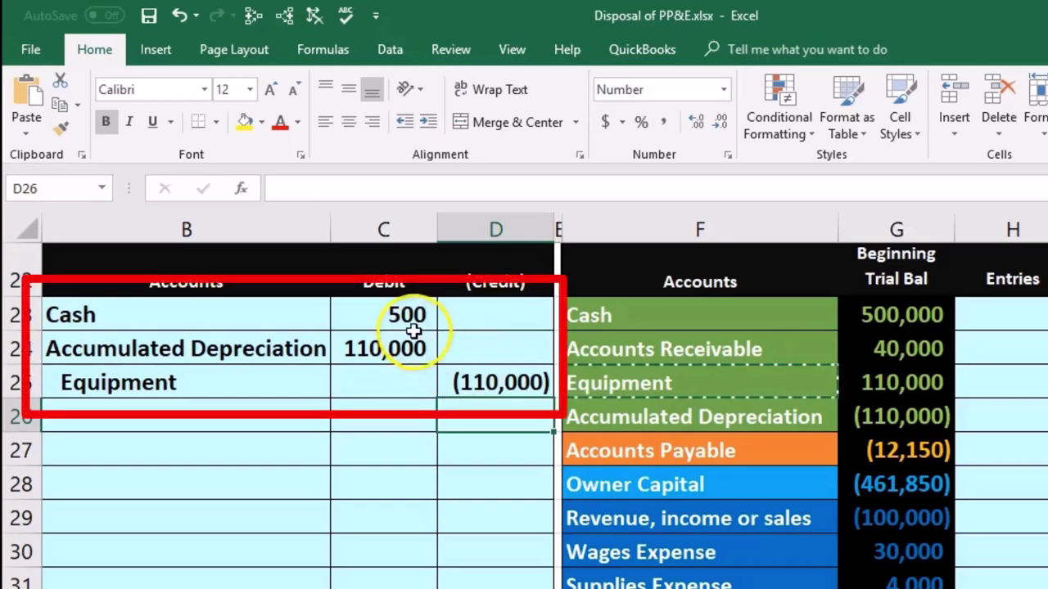
# - Compare the entry's debits with the Equipment credit and enter the balancing formula =-SUM(C23:D25) in D26
pyautogui.click(393, 313)
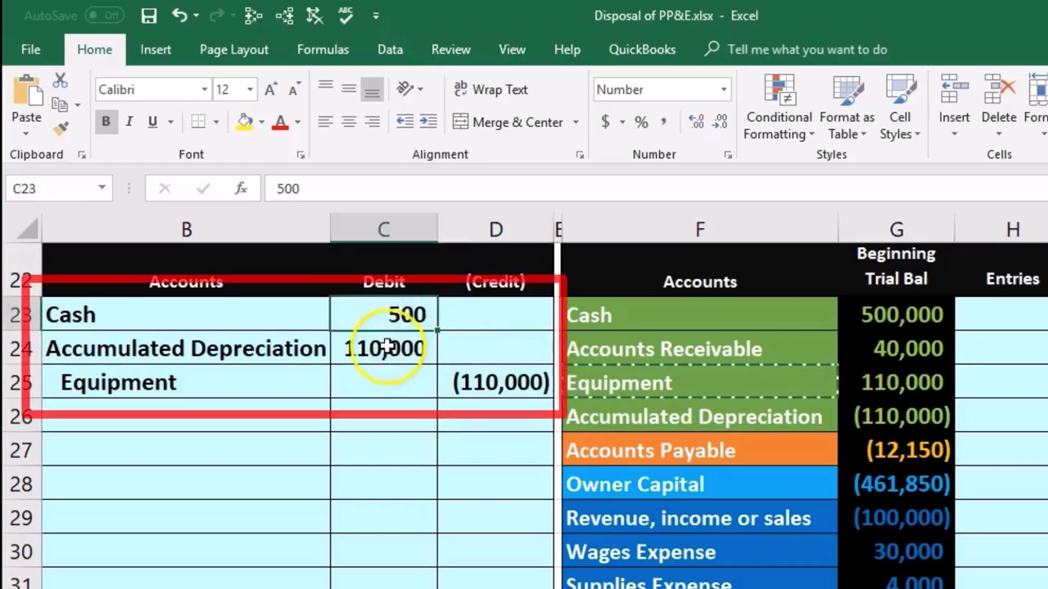
pyautogui.click(385, 348)
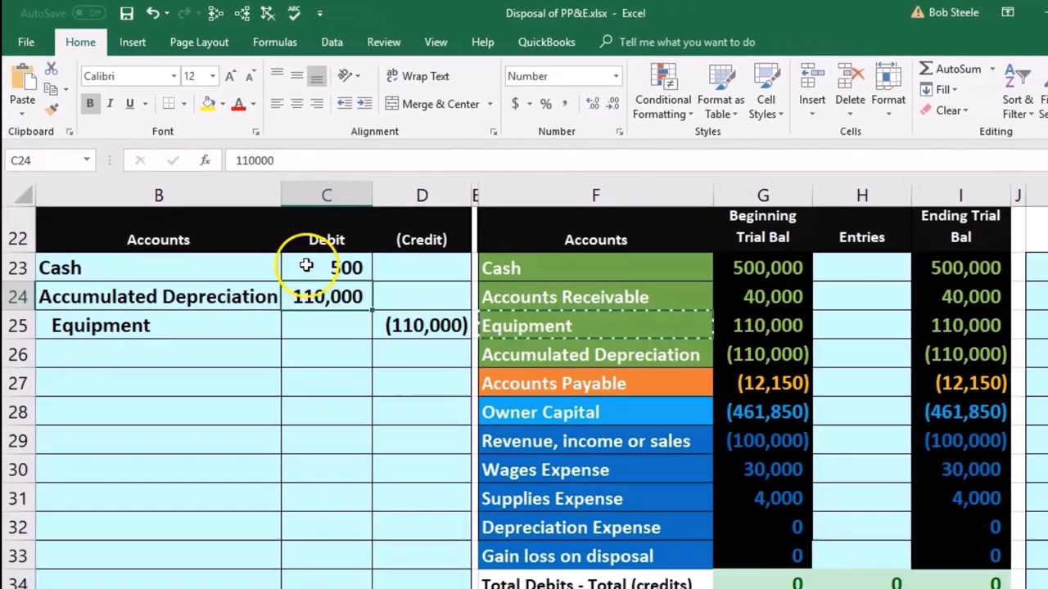
pyautogui.moveTo(370, 315); pyautogui.dragTo(362, 351)
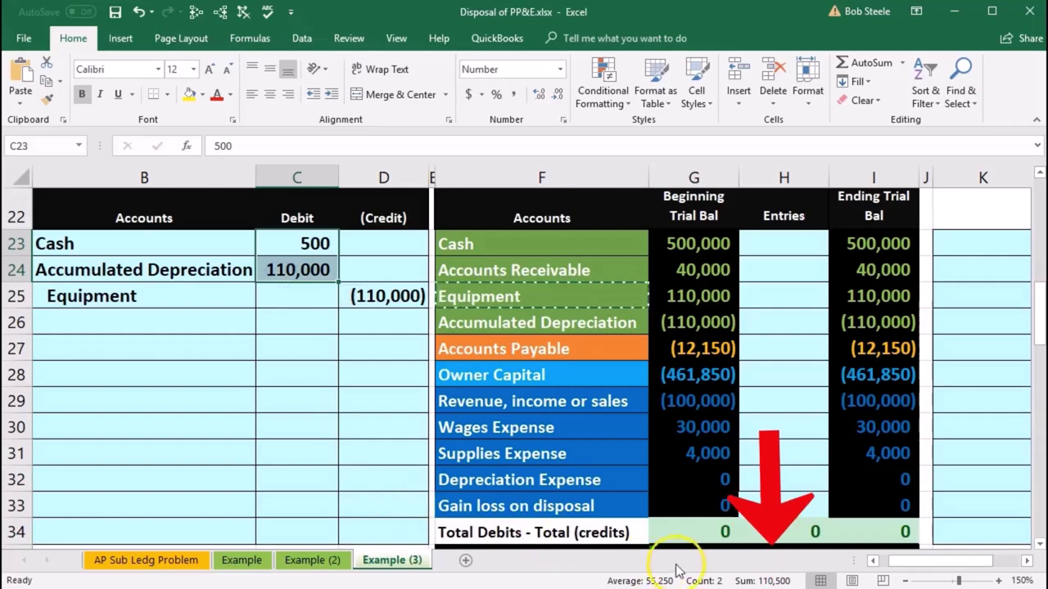
pyautogui.moveTo(374, 266); pyautogui.dragTo(379, 296)
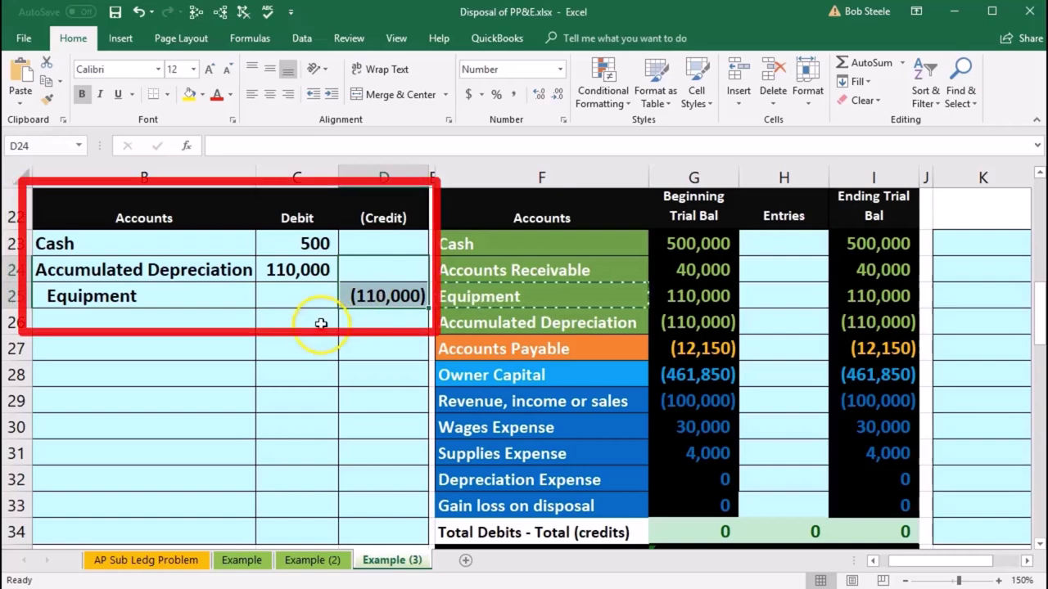
pyautogui.click(352, 325)
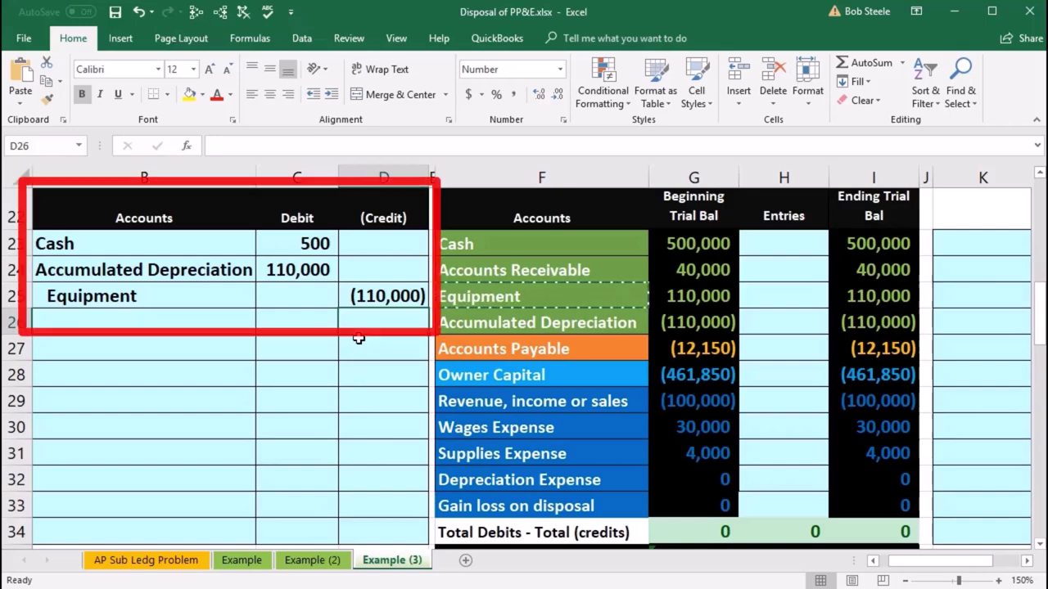
pyautogui.write('-su')
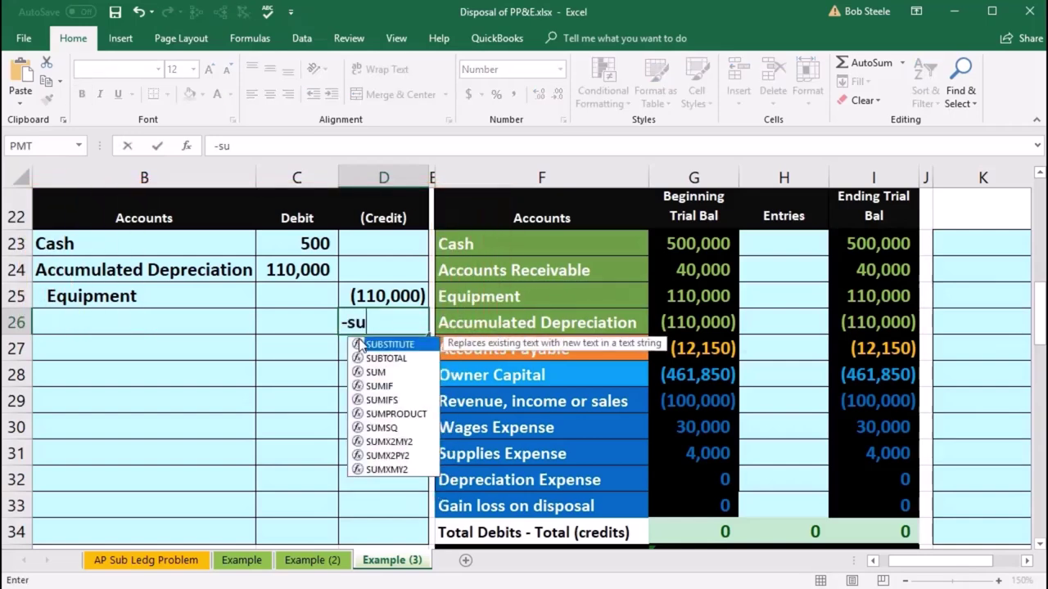
pyautogui.write('m')
pyautogui.doubleClick(358, 344)
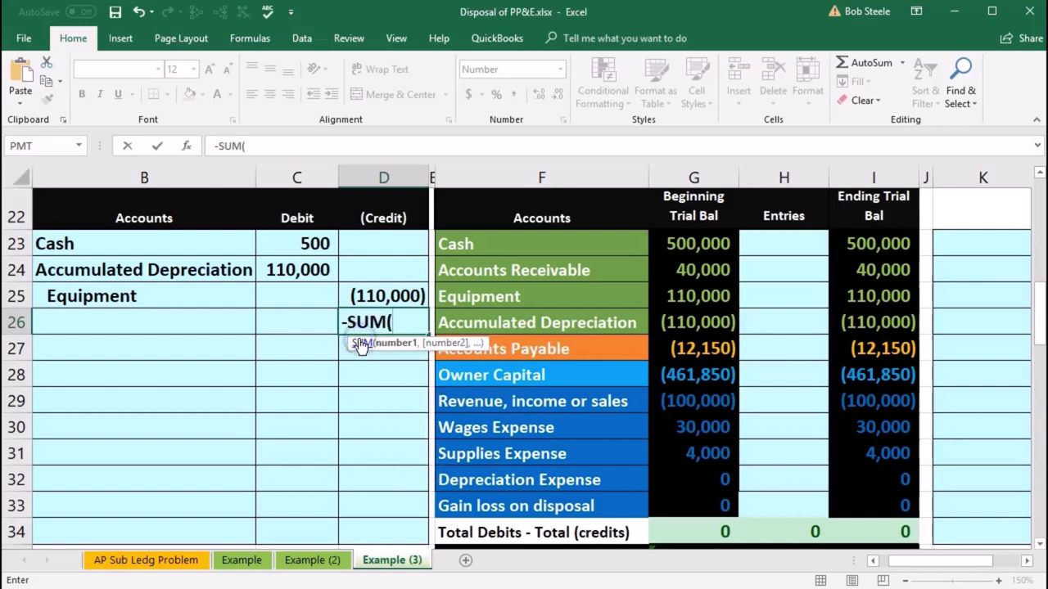
pyautogui.moveTo(302, 242); pyautogui.dragTo(382, 267)
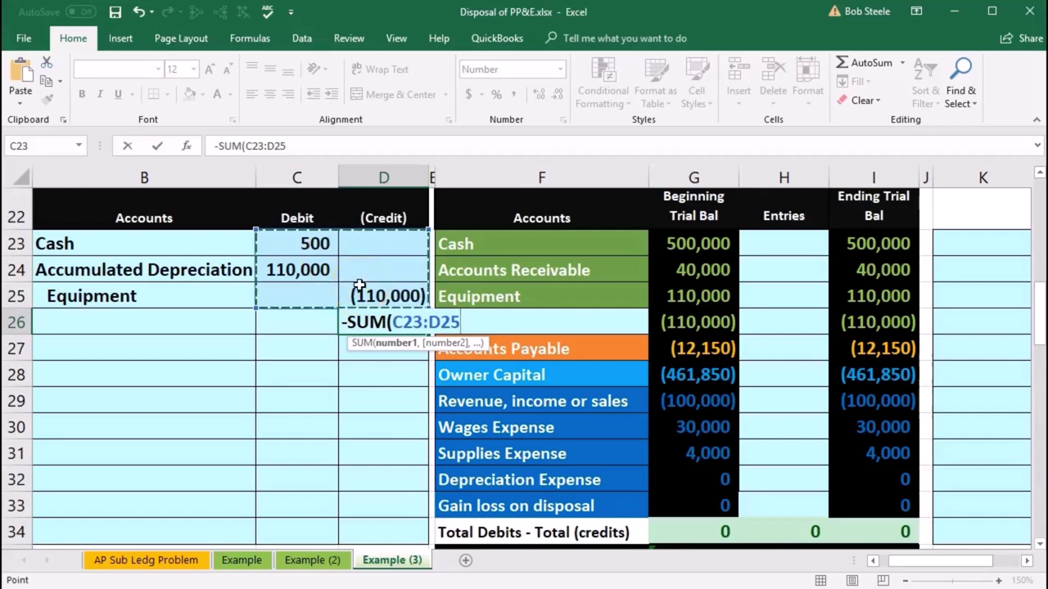
pyautogui.press('Return')
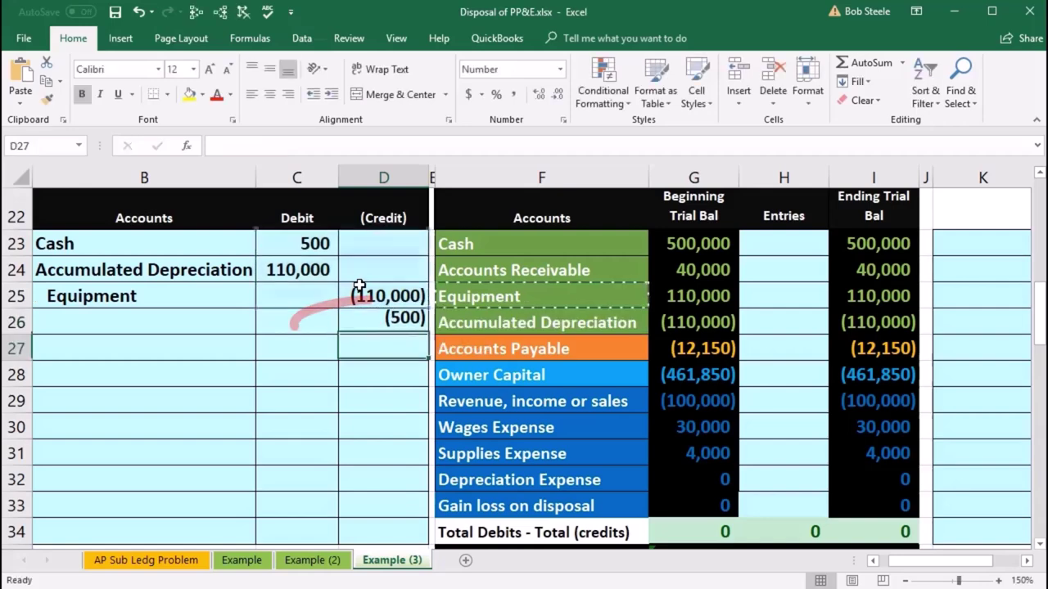
# - Check that the journal entry's debits and credits balance, and review the revenue and expense accounts in the trial balance
pyautogui.moveTo(285, 248); pyautogui.dragTo(362, 317)
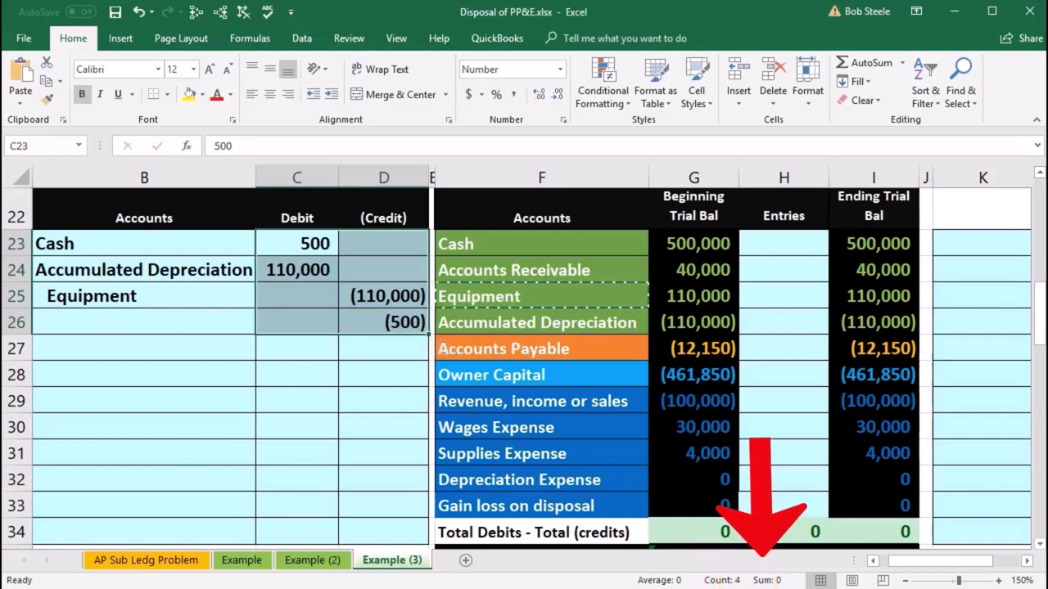
pyautogui.click(368, 324)
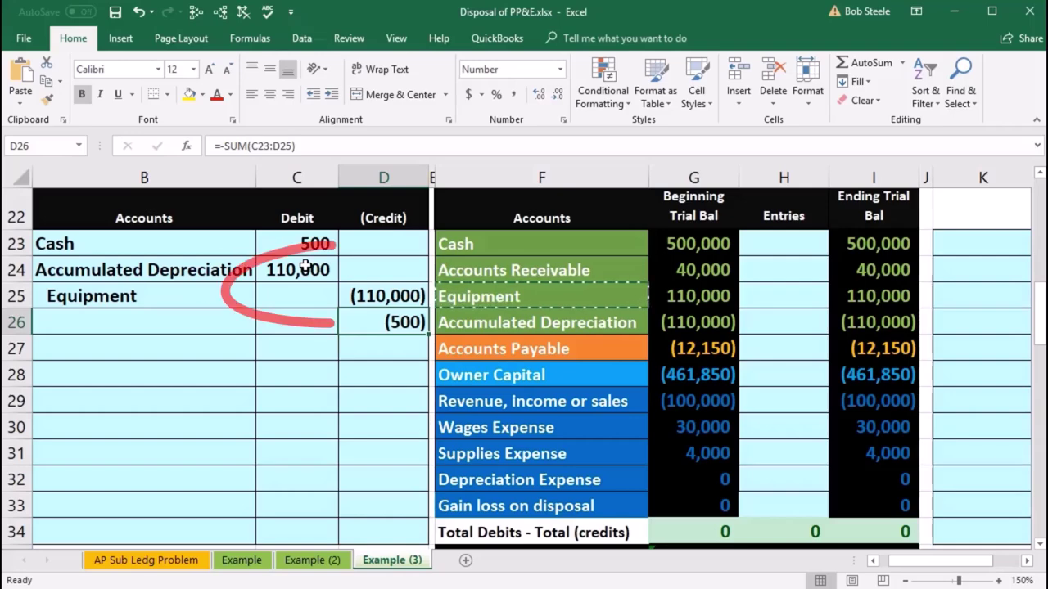
pyautogui.moveTo(305, 266); pyautogui.dragTo(358, 296)
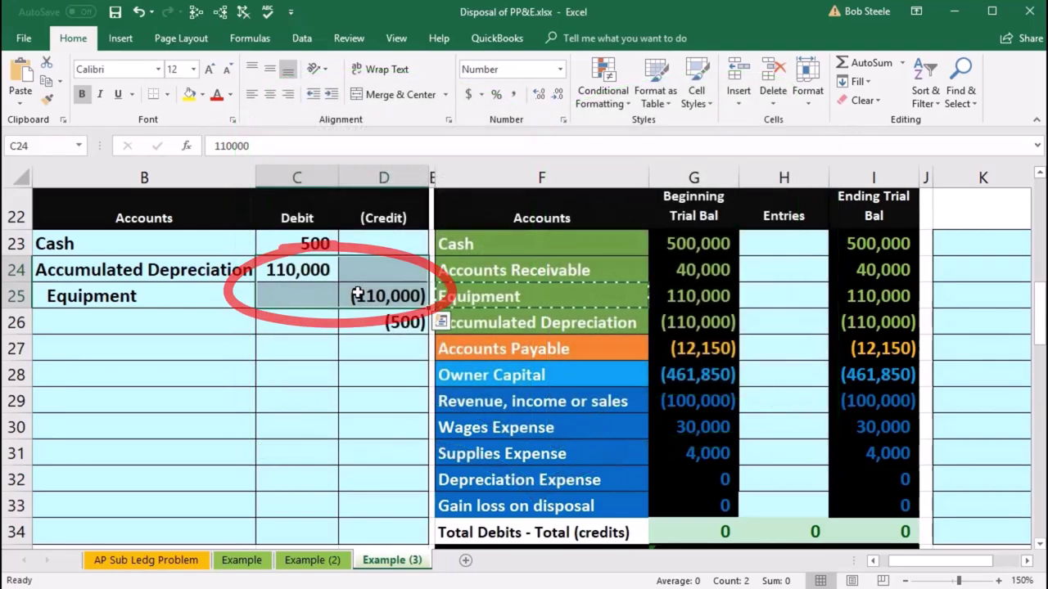
pyautogui.click(373, 322)
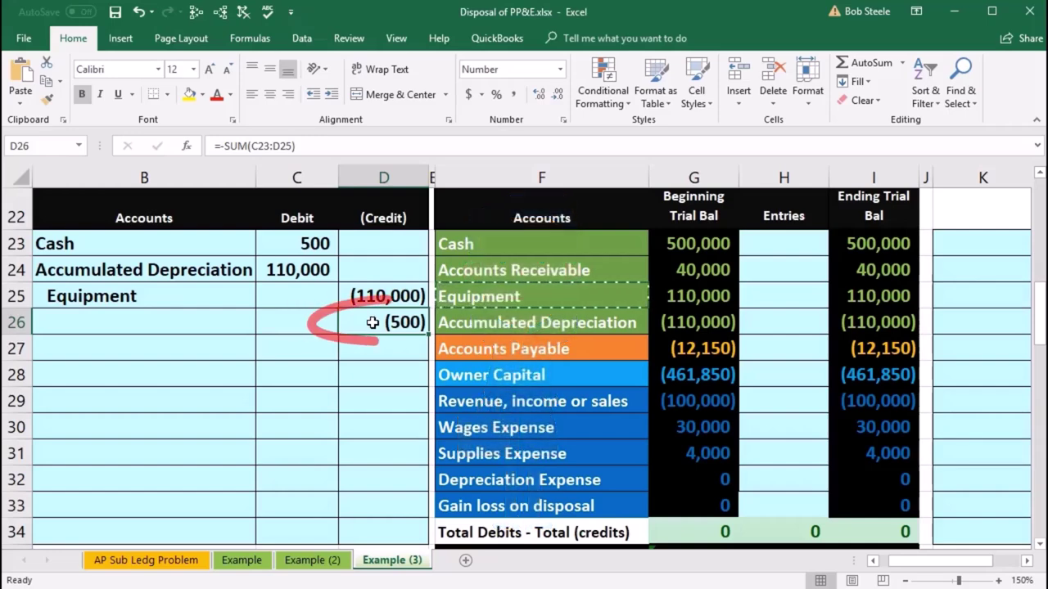
pyautogui.moveTo(514, 402); pyautogui.dragTo(666, 402)
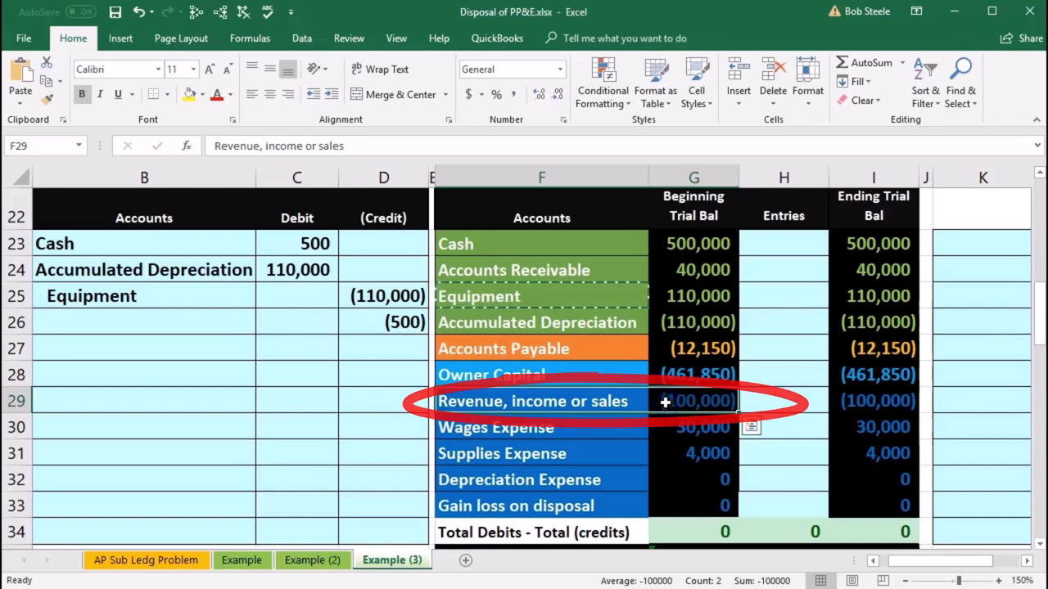
pyautogui.moveTo(595, 430); pyautogui.dragTo(669, 475)
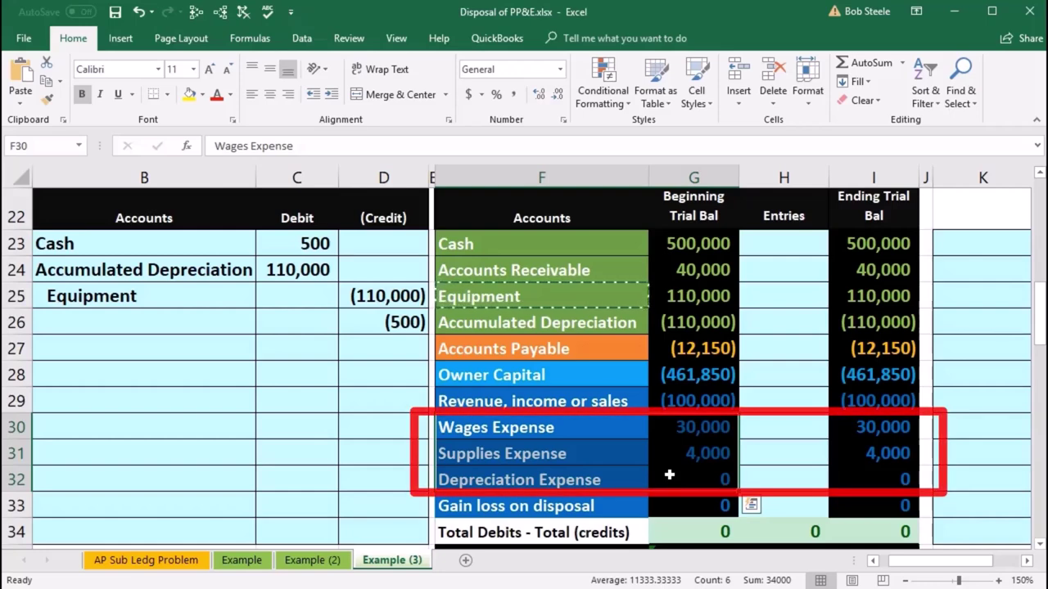
# - Copy the Gain loss on disposal account name from the trial balance into B26 as values only and indent it one level
pyautogui.click(540, 509)
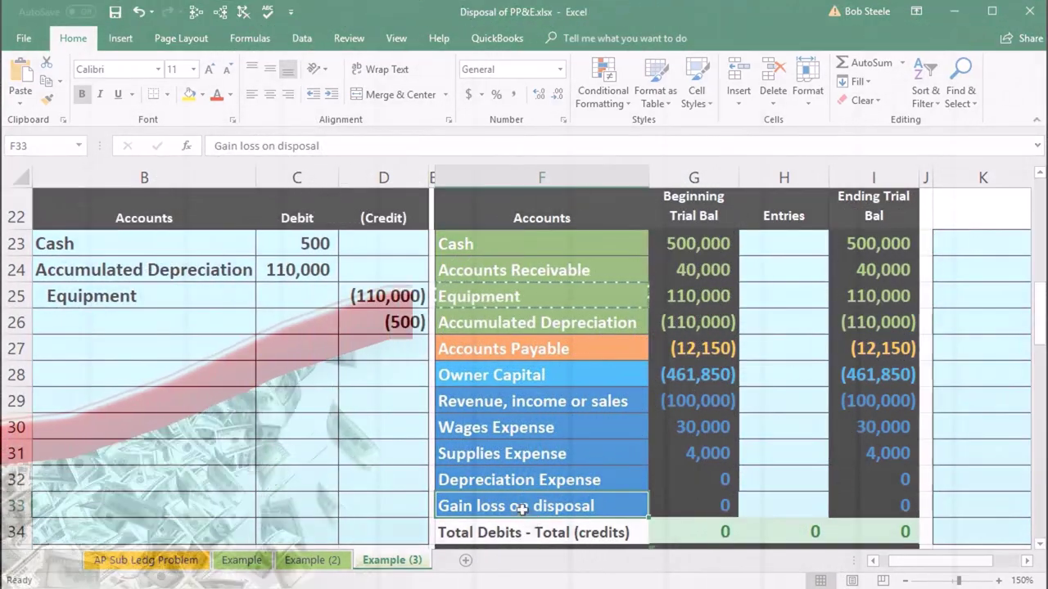
pyautogui.rightClick(528, 506)
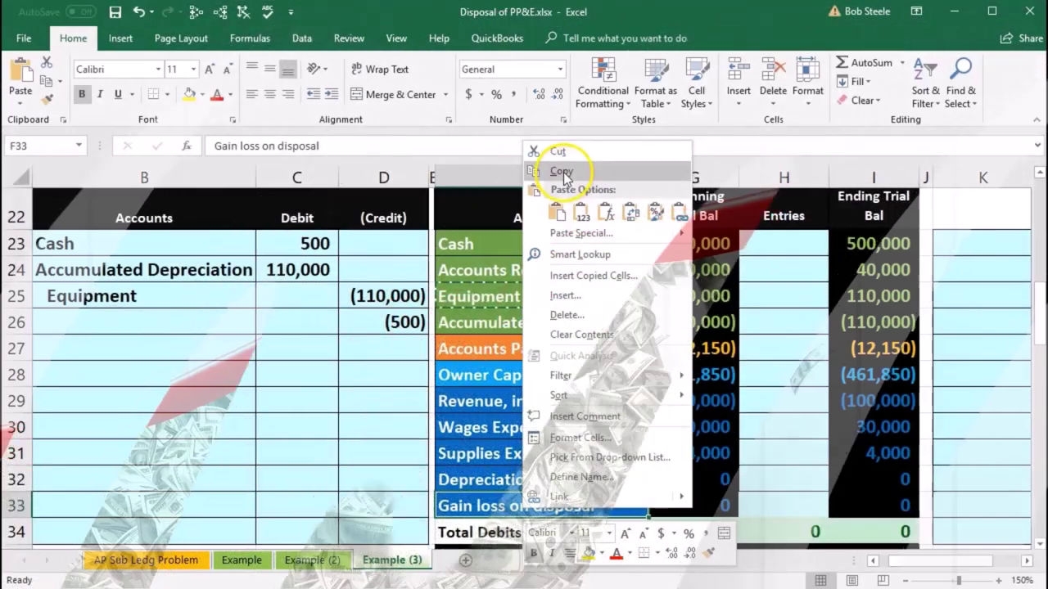
pyautogui.click(563, 171)
pyautogui.click(140, 318)
pyautogui.rightClick(141, 318)
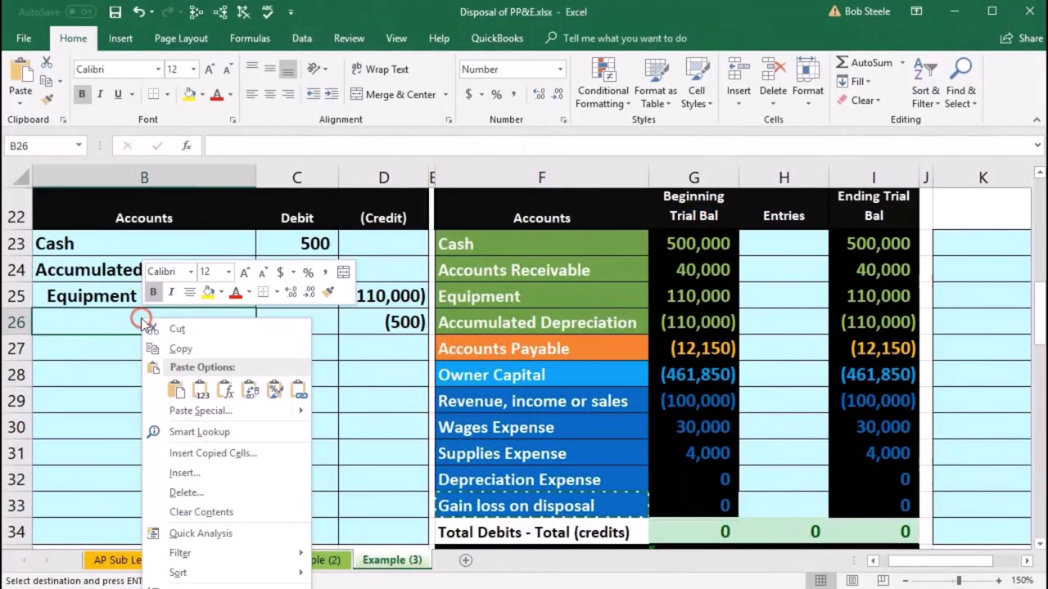
pyautogui.click(187, 385)
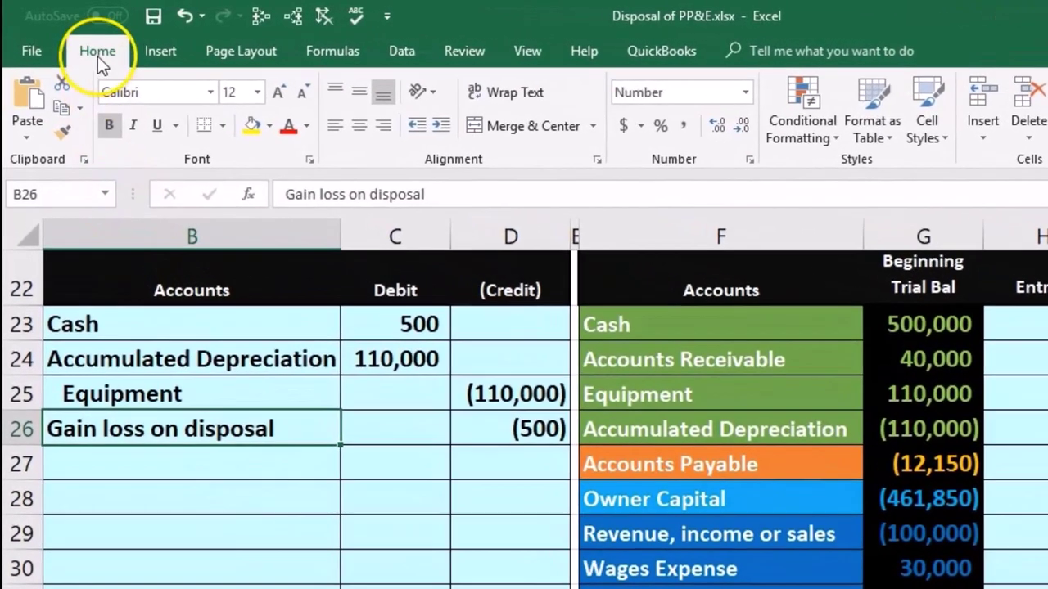
pyautogui.click(97, 56)
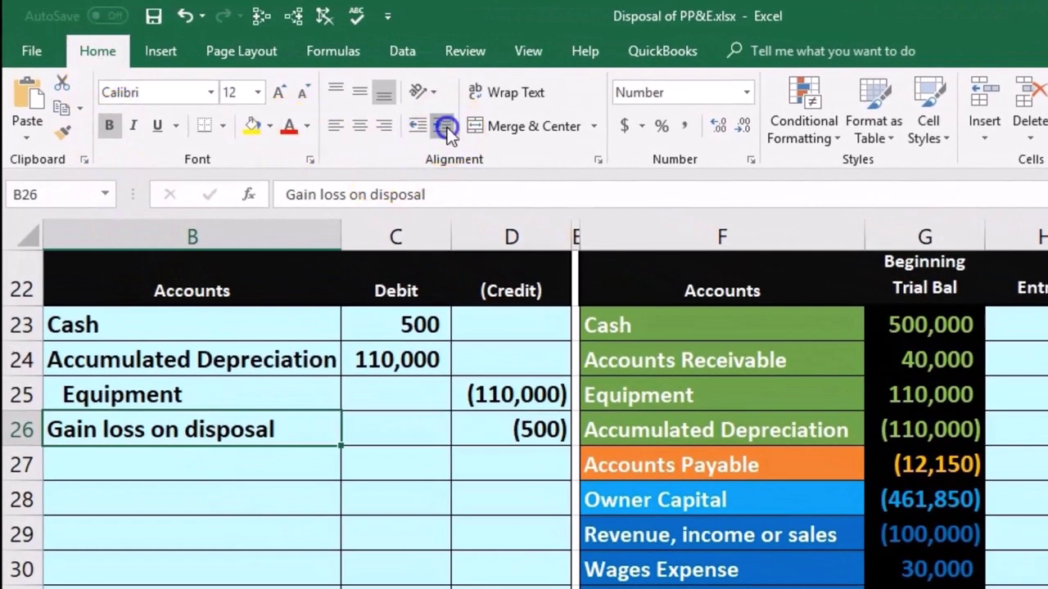
pyautogui.click(444, 127)
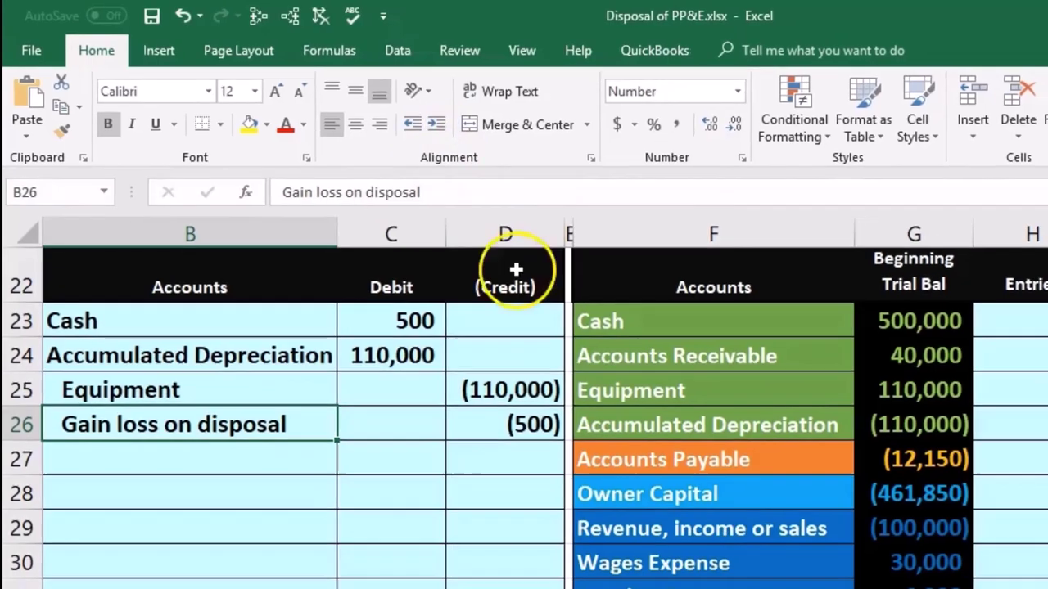
# - Post the Cash debit to the trial balance by entering =C23 in the Entries cell H23
pyautogui.click(655, 403)
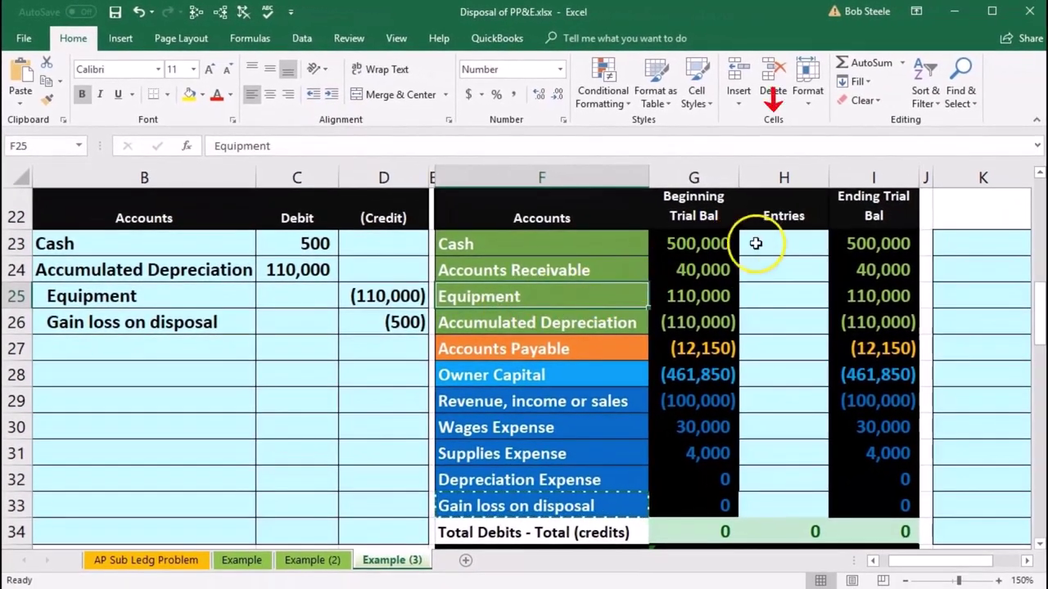
pyautogui.click(781, 243)
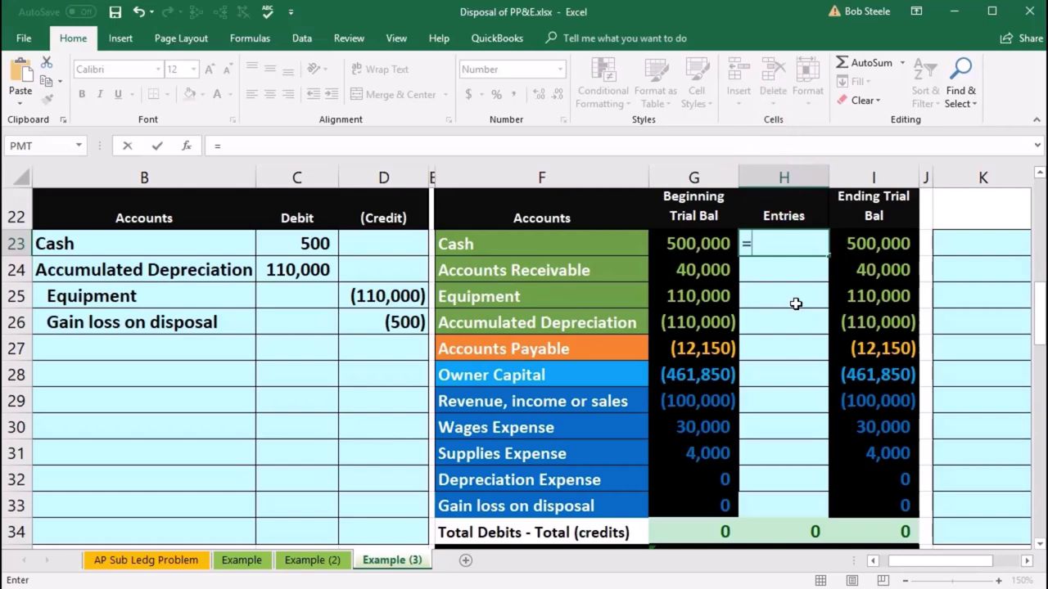
pyautogui.click(312, 245)
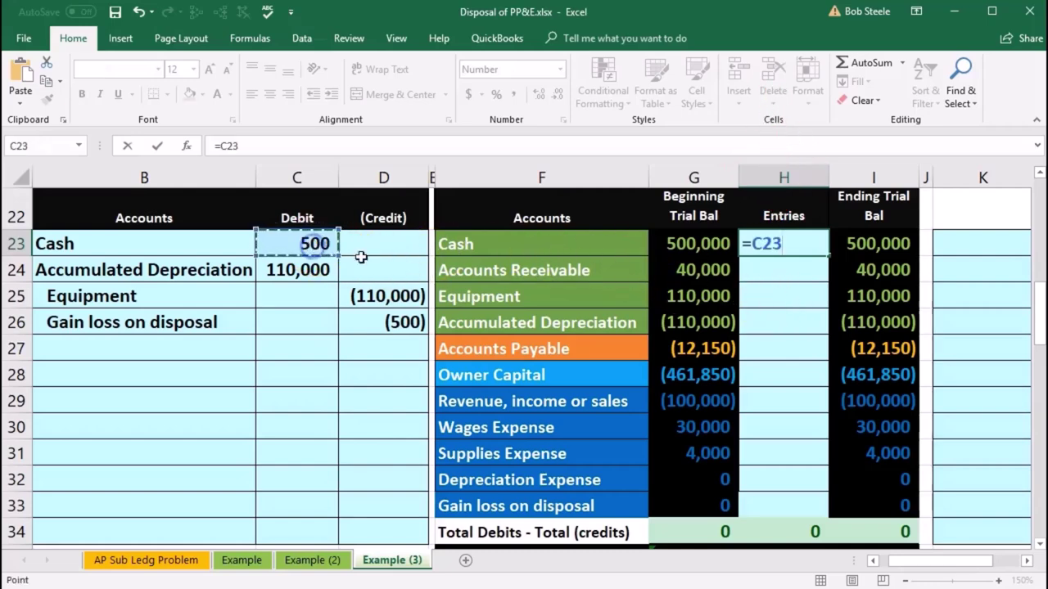
pyautogui.press('Return')
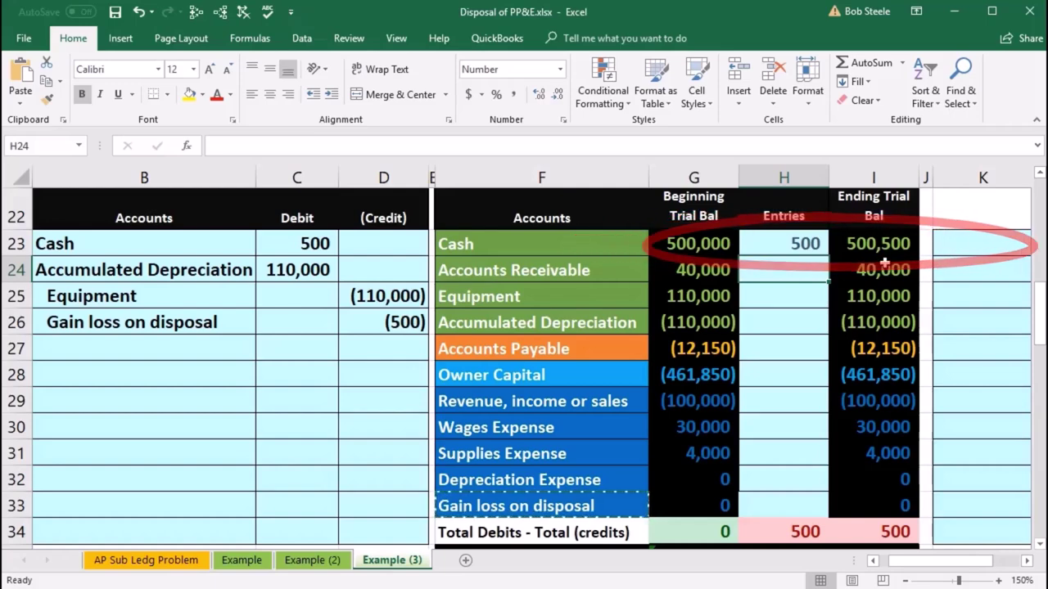
# - Post the Accumulated Depreciation debit to the trial balance by entering =C24 in the Entries cell H26
pyautogui.click(318, 271)
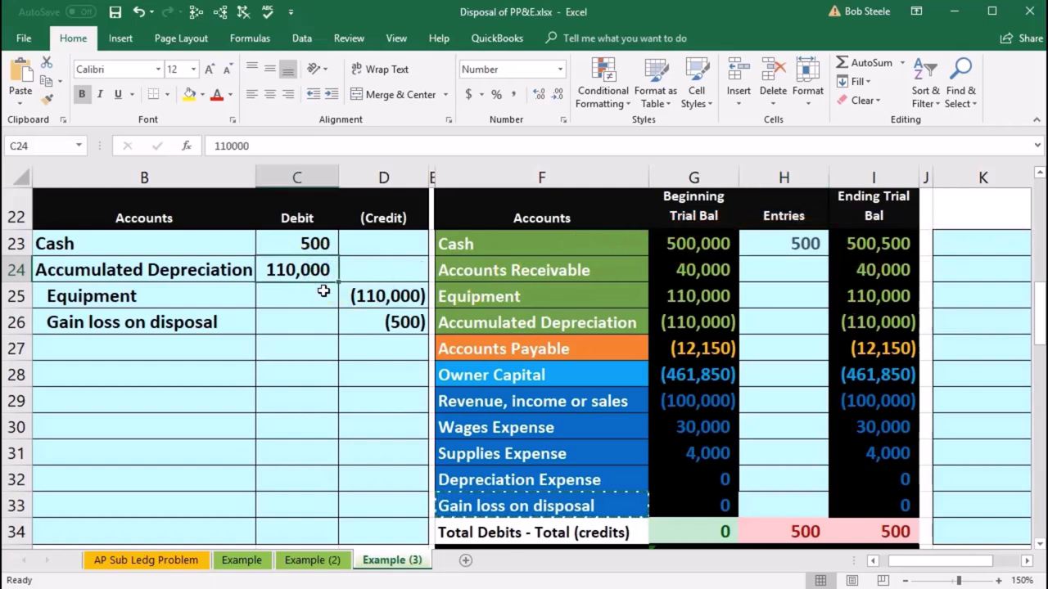
pyautogui.click(588, 325)
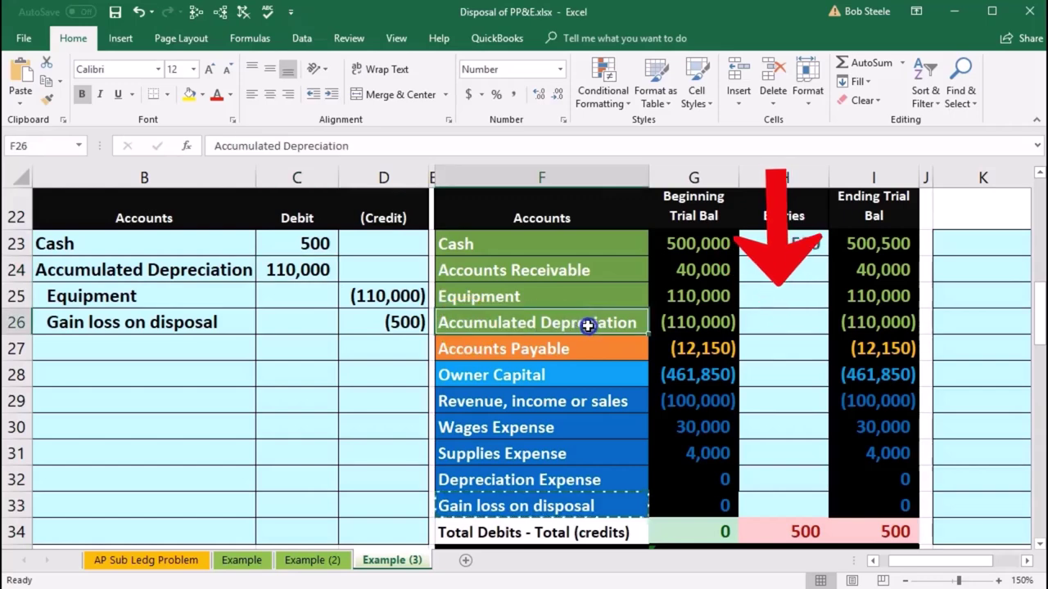
pyautogui.click(788, 328)
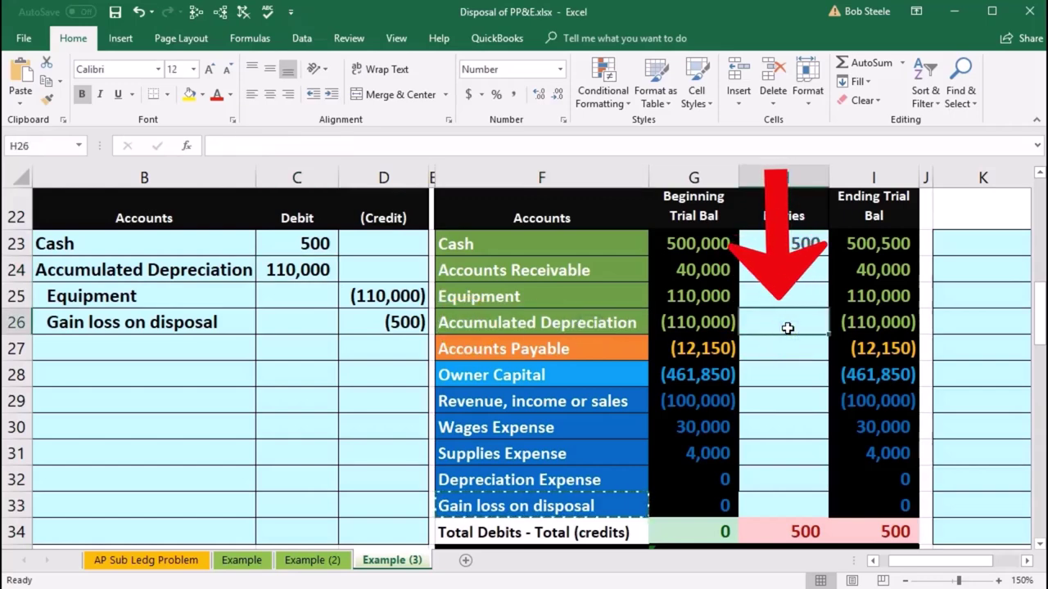
pyautogui.write('=')
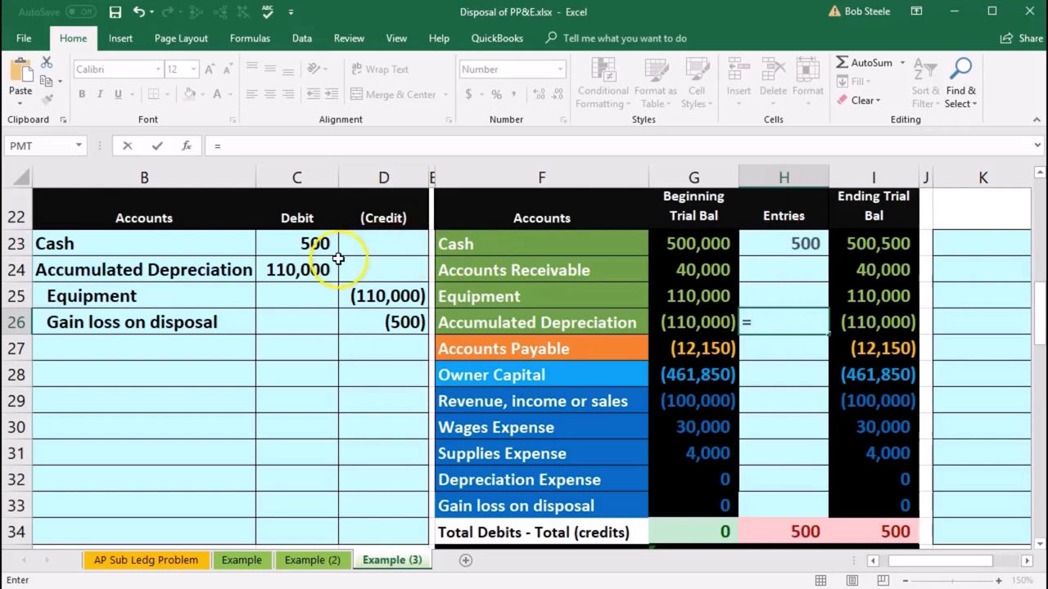
pyautogui.click(315, 267)
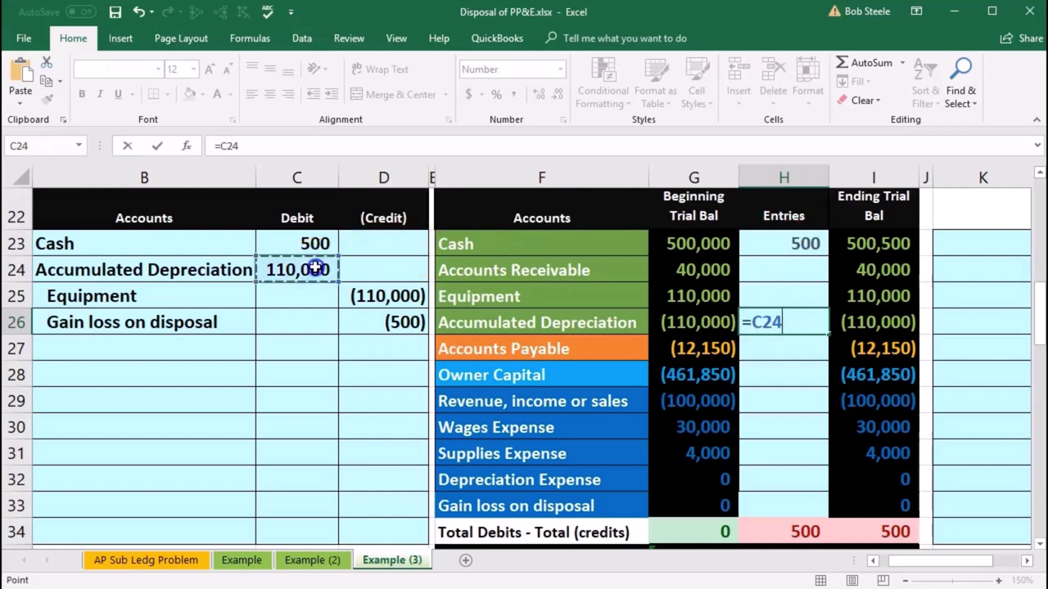
pyautogui.moveTo(925, 304)
pyautogui.mouseDown()
pyautogui.moveTo(619, 324)
pyautogui.moveTo(924, 328)
pyautogui.mouseUp()
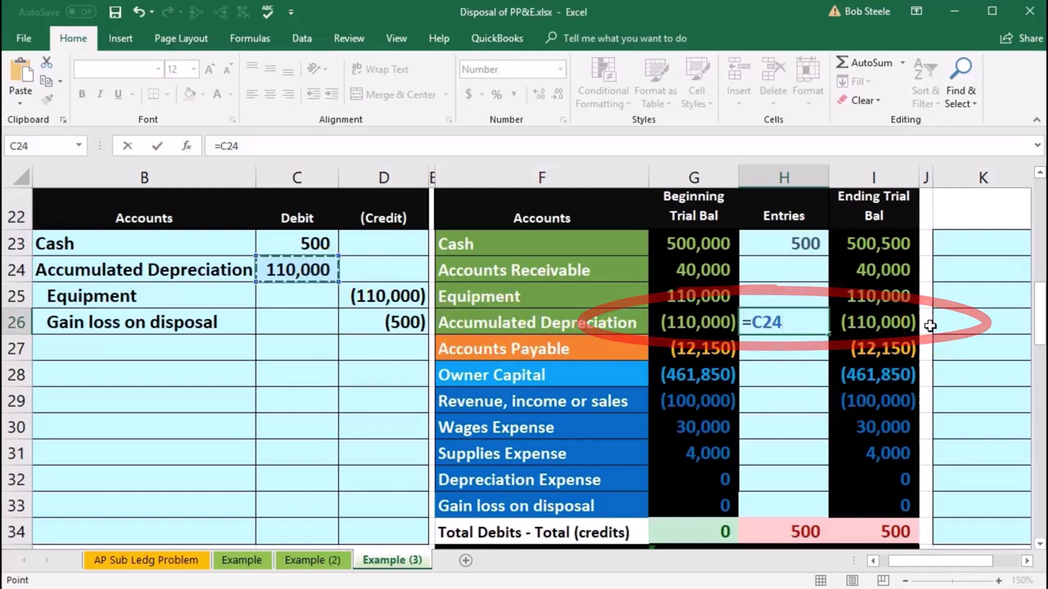
pyautogui.press('Return')
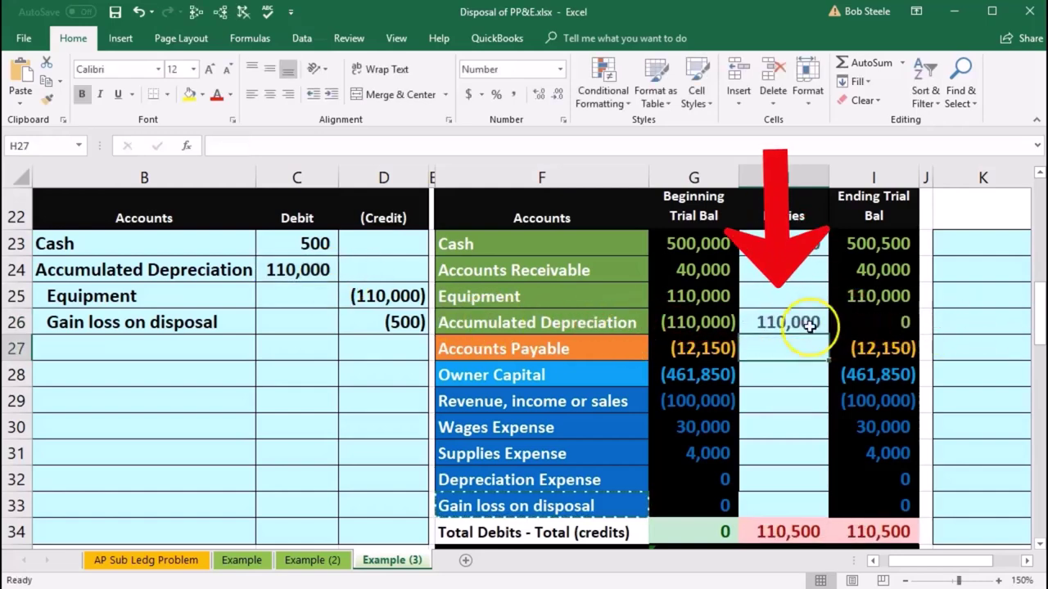
# - Post the Equipment credit to the trial balance by entering =D25 in the Entries cell H25, and check the Equipment ending balance
pyautogui.click(783, 290)
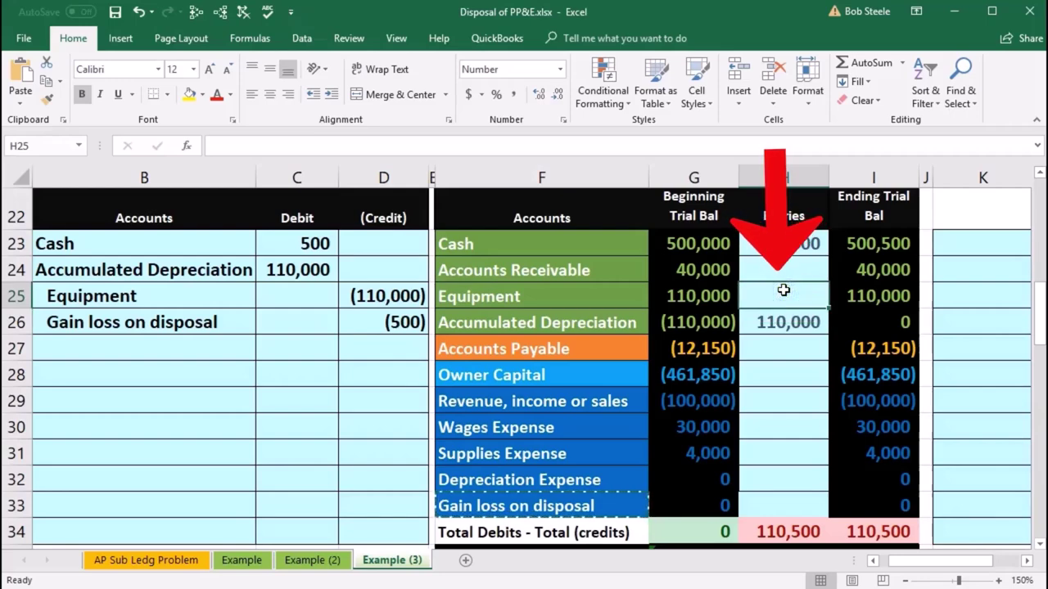
pyautogui.moveTo(199, 293); pyautogui.dragTo(362, 286)
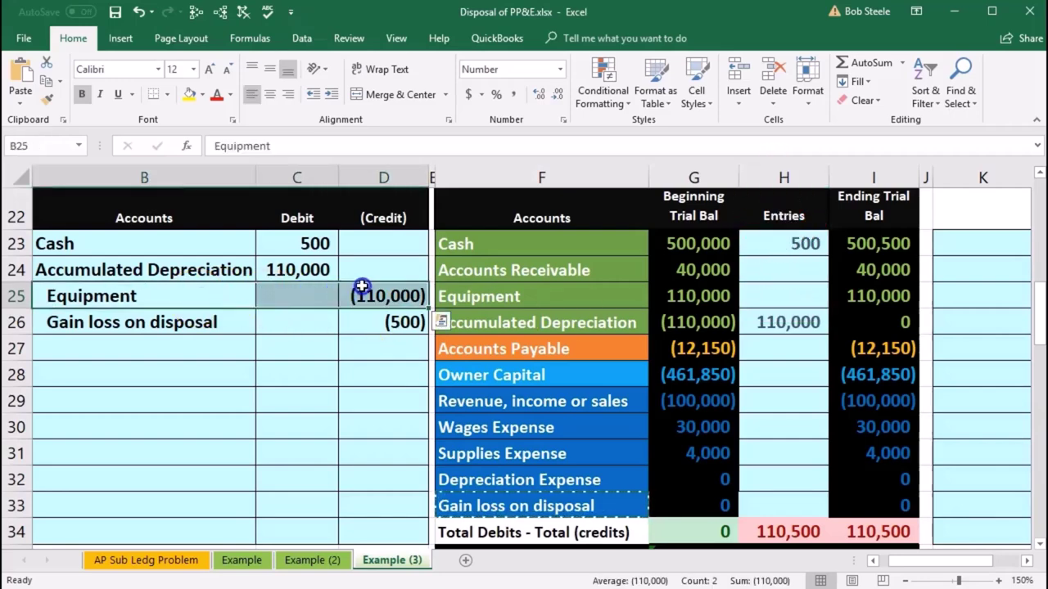
pyautogui.moveTo(481, 308); pyautogui.dragTo(720, 296)
pyautogui.click(775, 289)
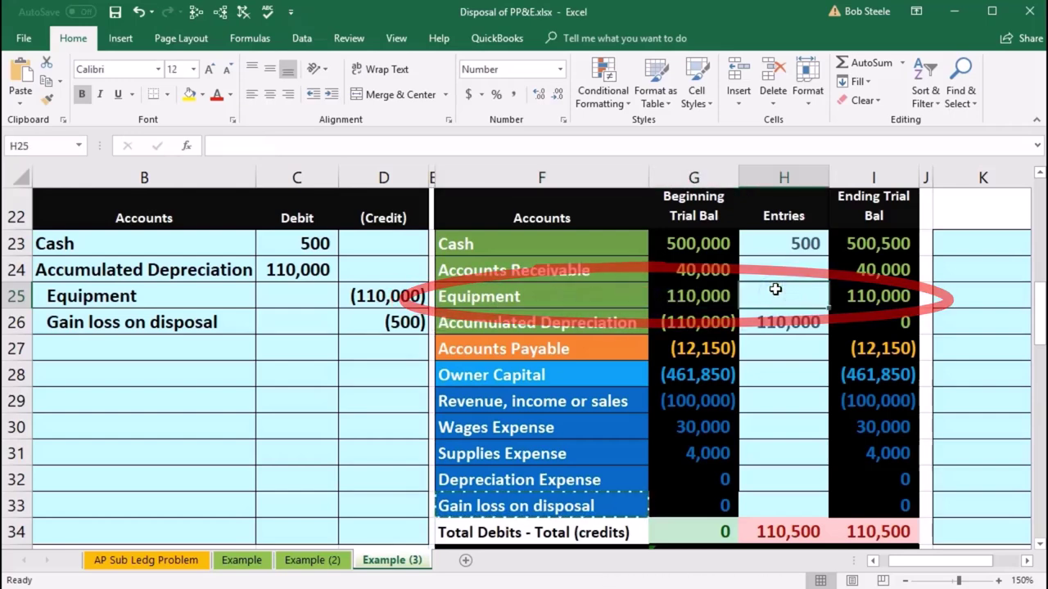
pyautogui.write('=')
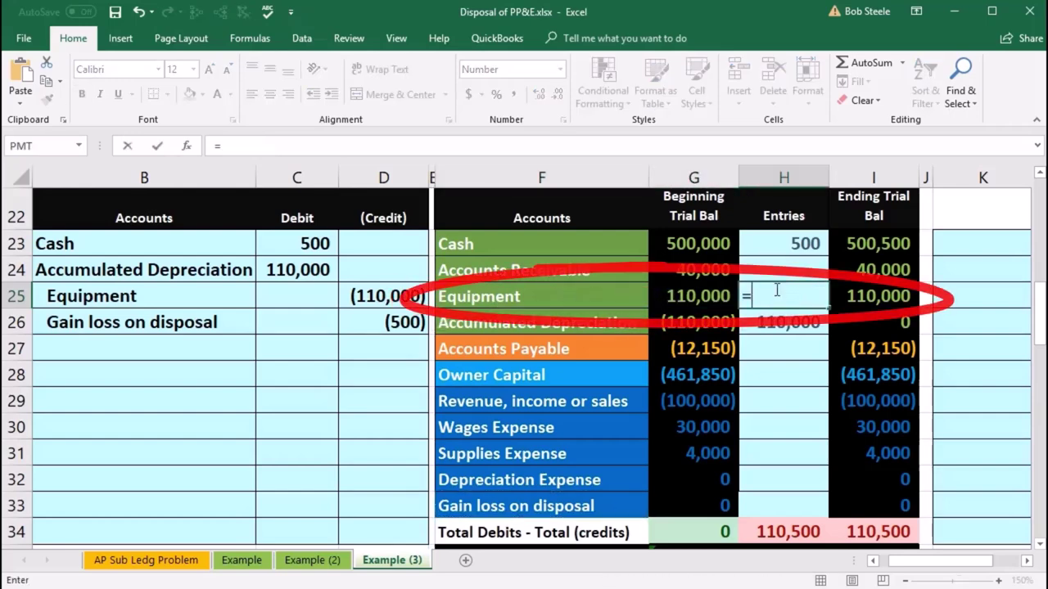
pyautogui.click(361, 298)
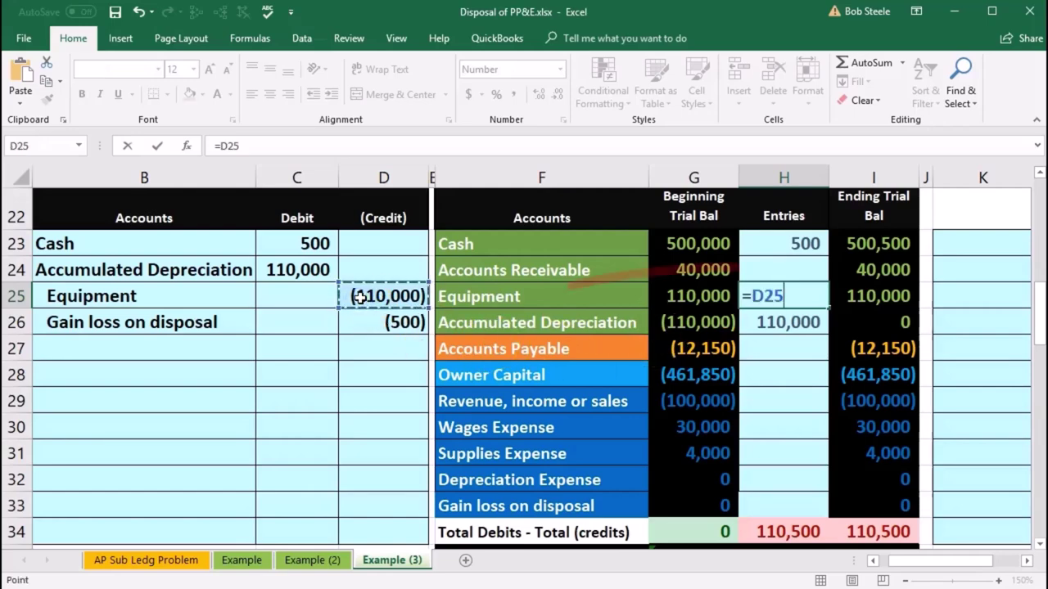
pyautogui.press('Return')
pyautogui.click(889, 293)
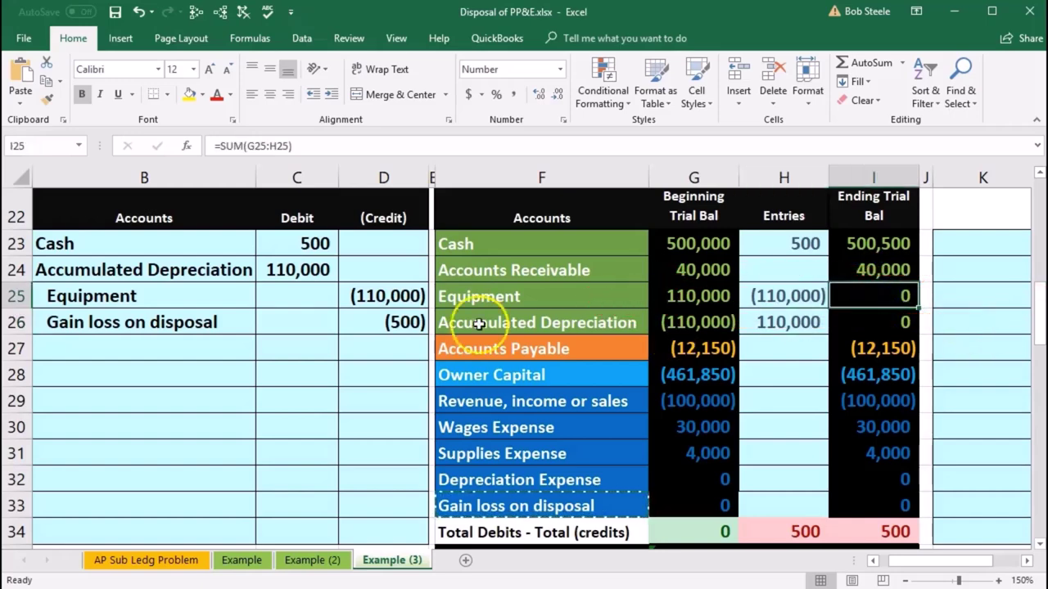
# - Post the Gain loss on disposal credit by entering =D26 in the Entries cell H33, and check the ending balance total's formula
pyautogui.moveTo(191, 315); pyautogui.dragTo(385, 318)
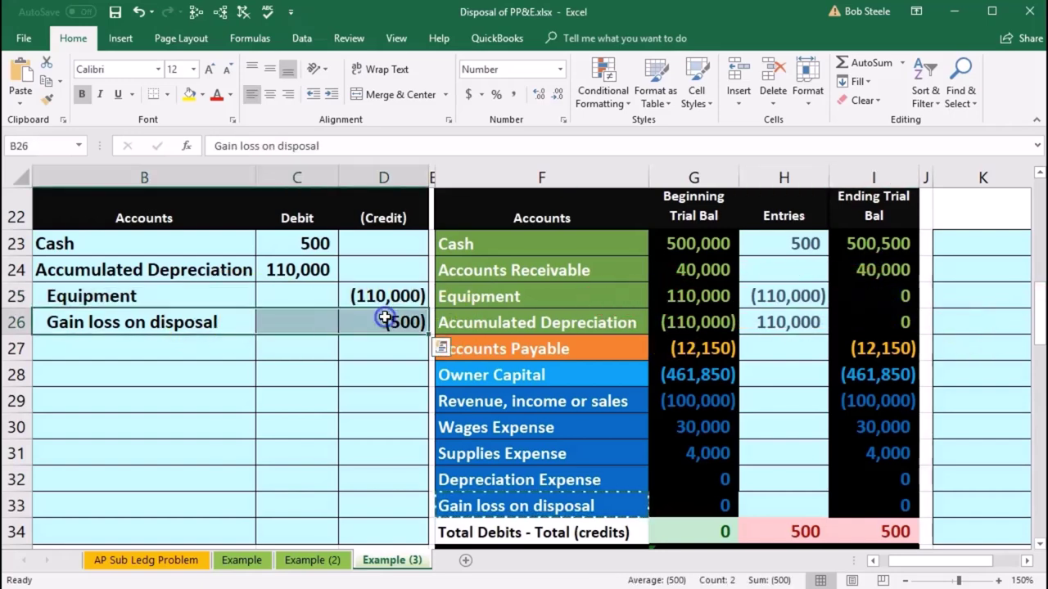
pyautogui.click(742, 505)
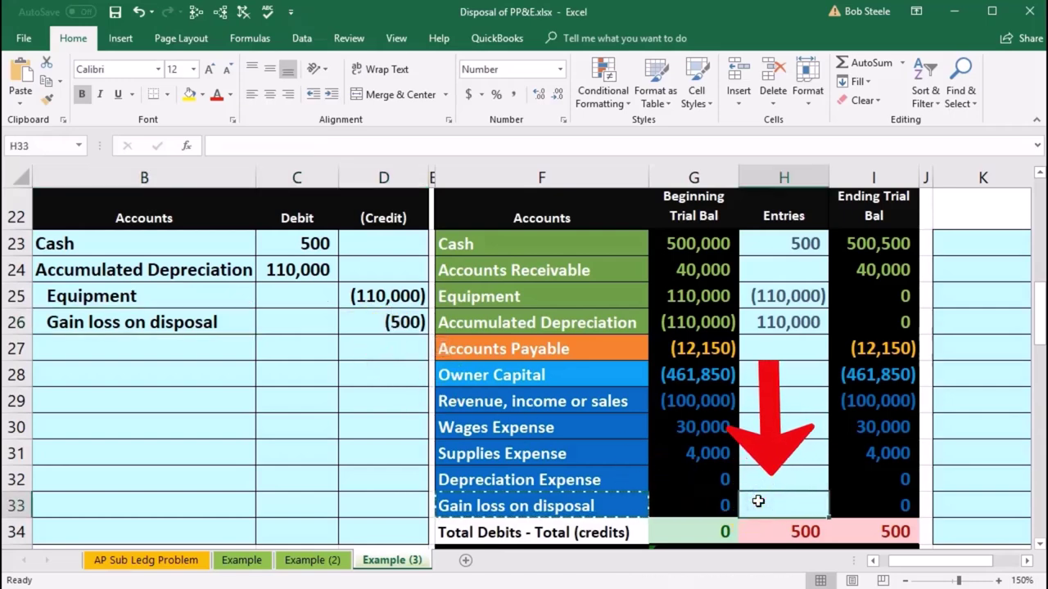
pyautogui.write('=')
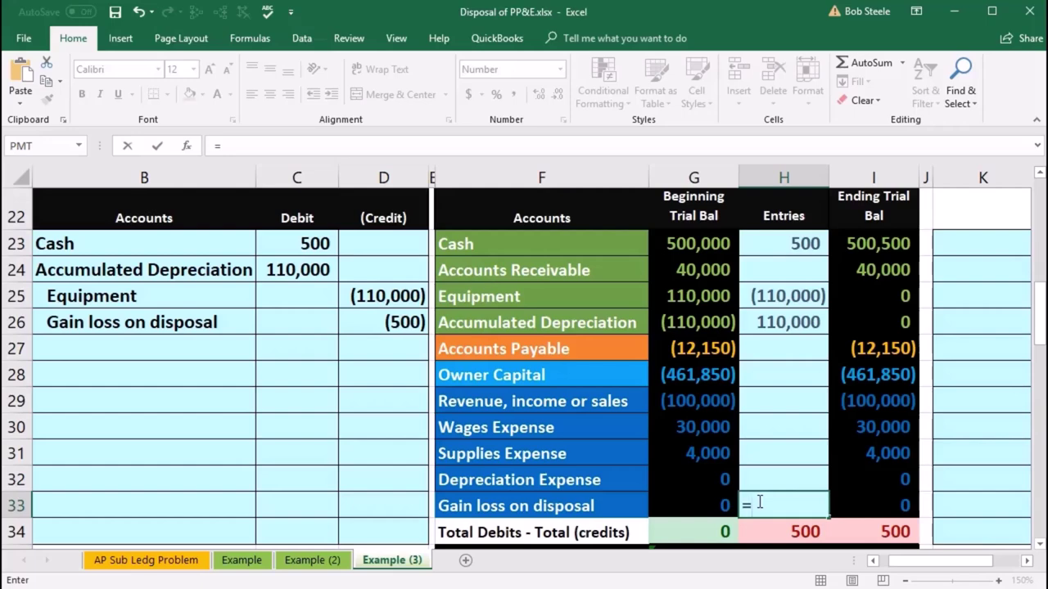
pyautogui.click(417, 329)
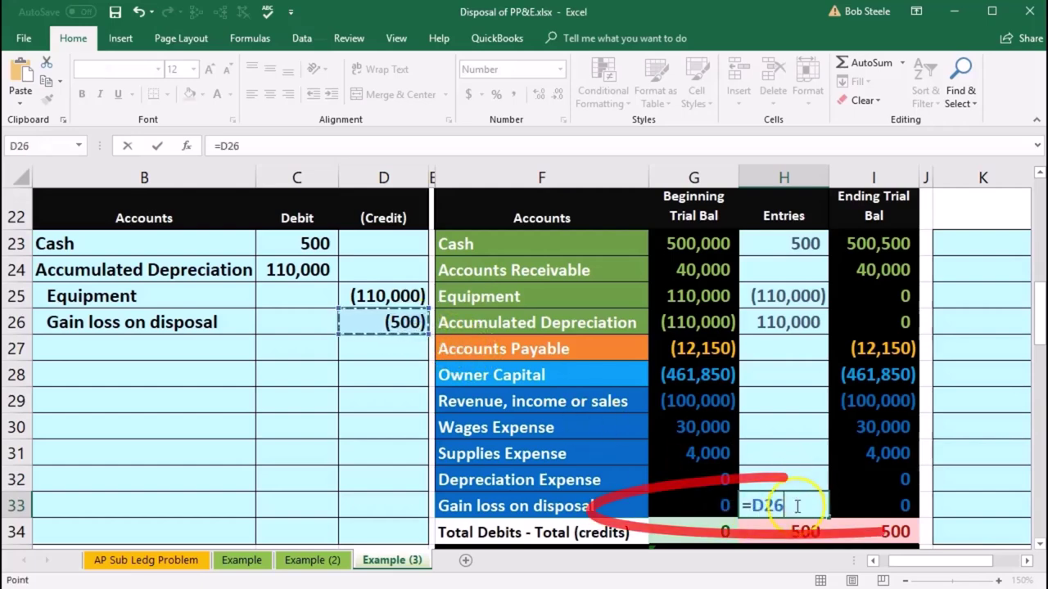
pyautogui.press('Return')
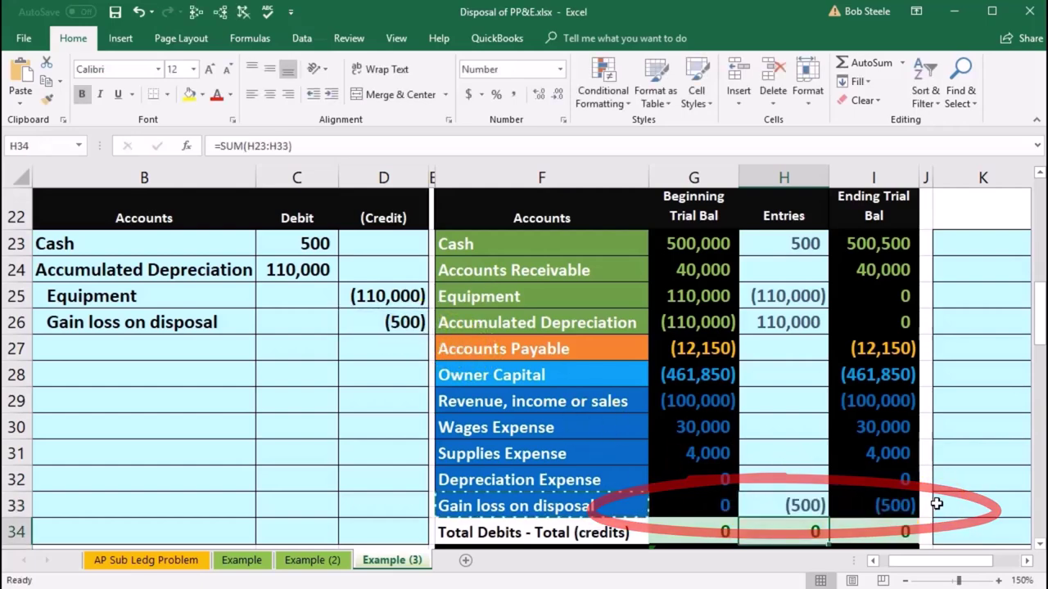
pyautogui.doubleClick(910, 525)
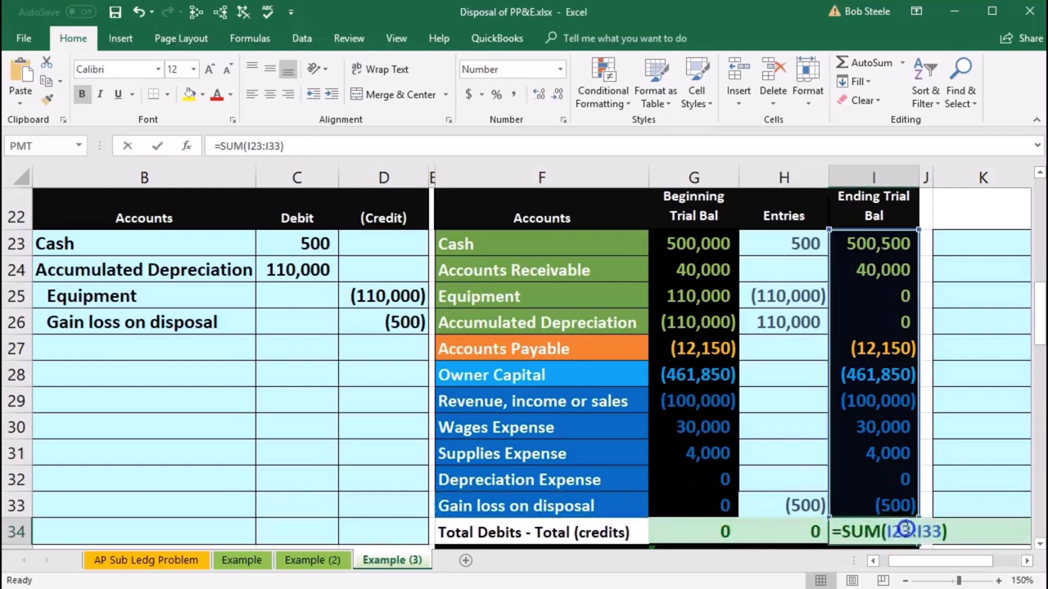
pyautogui.press('Return')
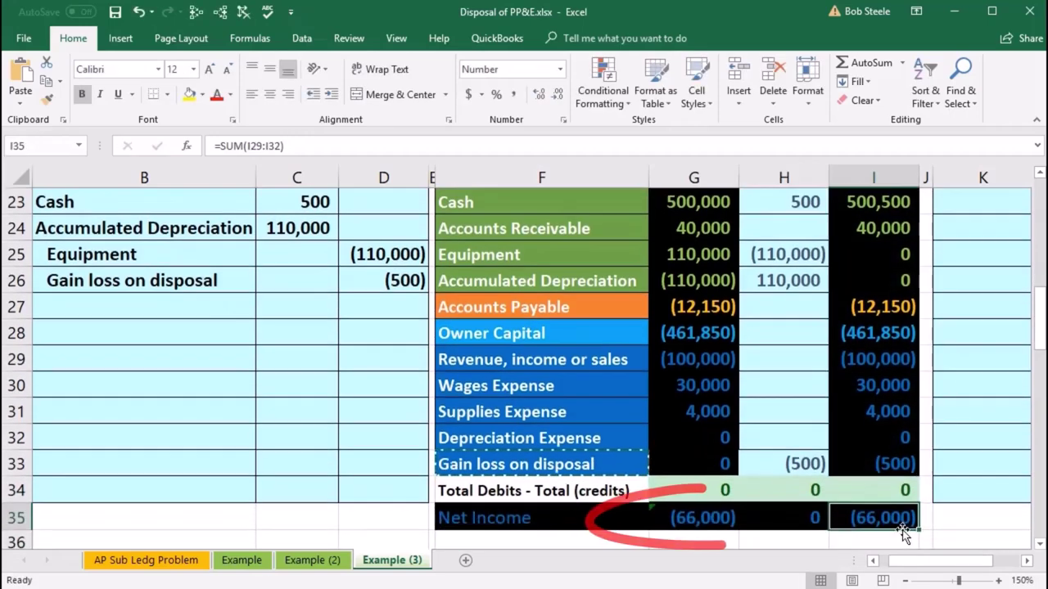
# - Extend the Net Income formula in G35 to =SUM(G29:G33) to include Gain loss on disposal, and apply the same range to H35 and I35
pyautogui.click(706, 527)
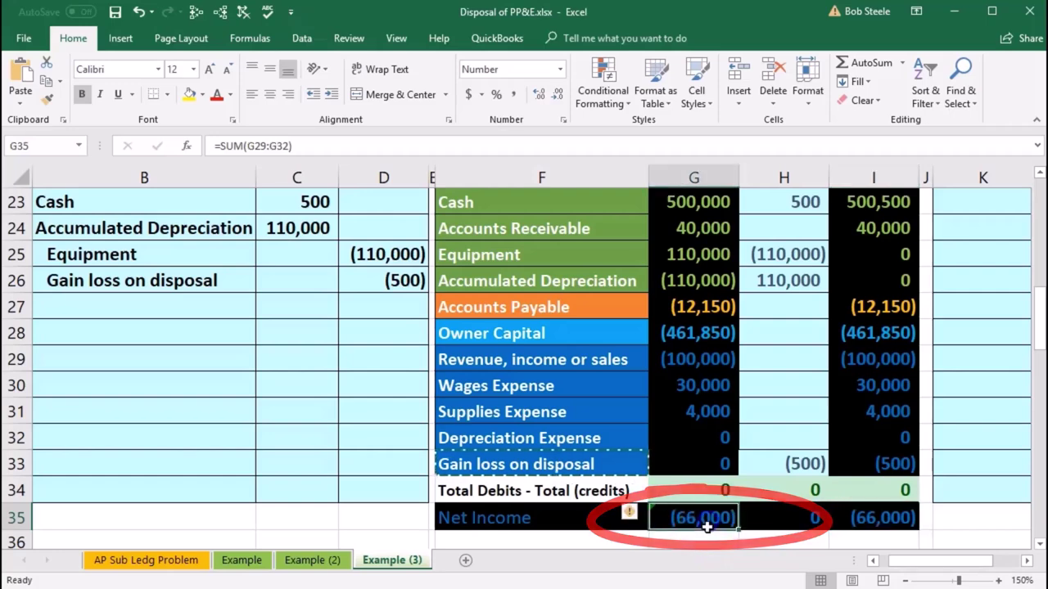
pyautogui.doubleClick(705, 524)
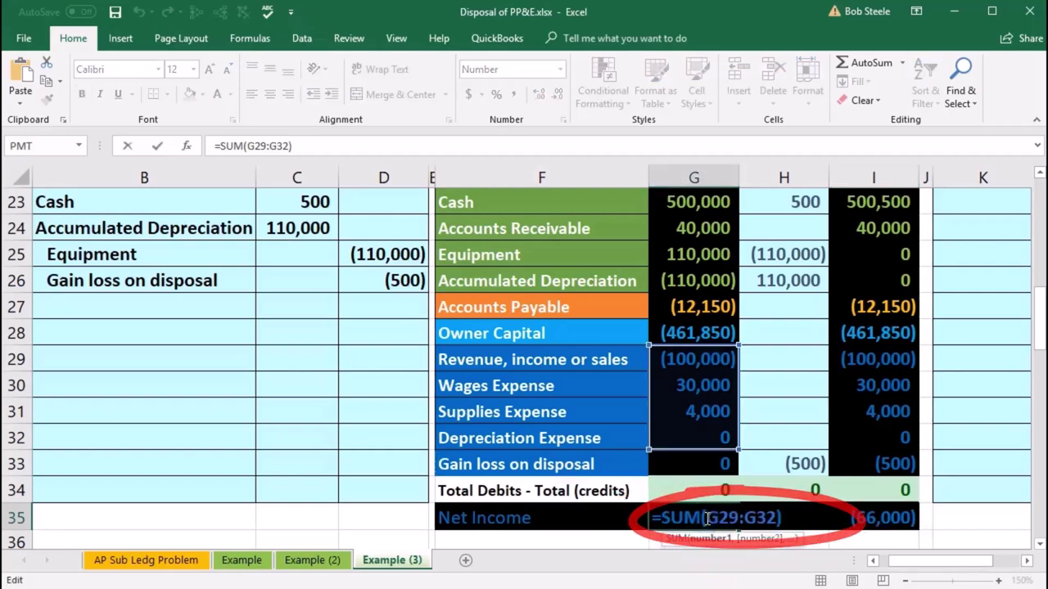
pyautogui.press('Return')
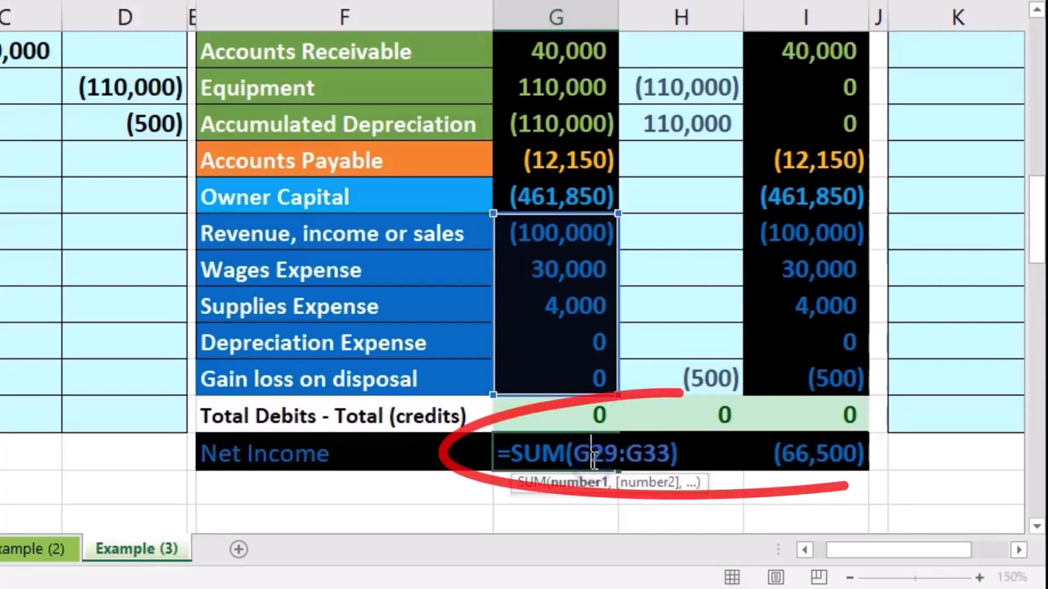
# - Check the Net Income formulas in H35 and I35, and review the ending balances from Revenue through Gain loss on disposal
pyautogui.click(690, 454)
pyautogui.doubleClick(690, 454)
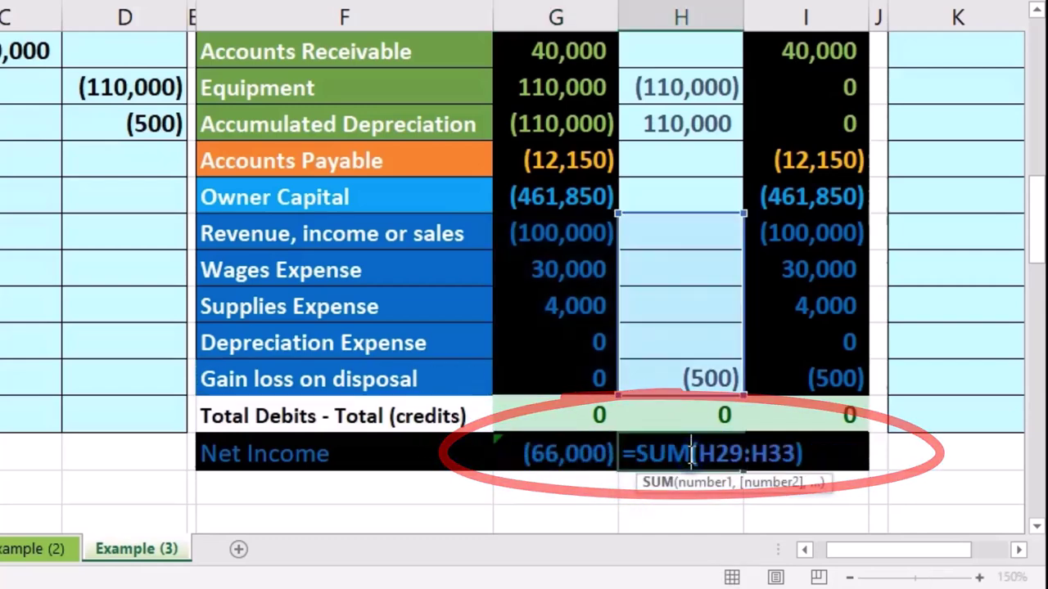
pyautogui.press('Return')
pyautogui.doubleClick(783, 452)
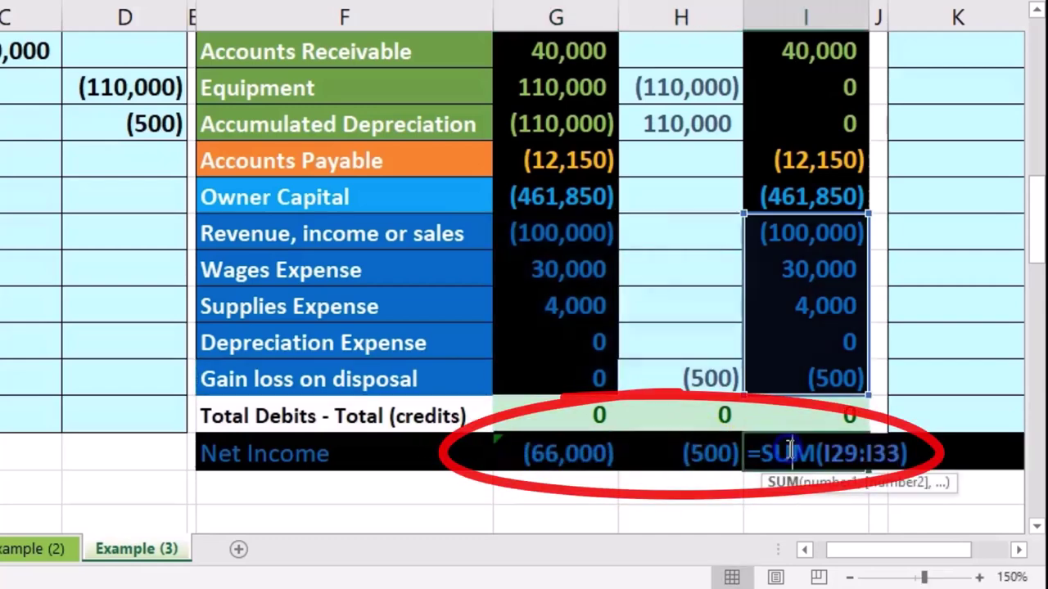
pyautogui.press('Return')
pyautogui.moveTo(847, 230)
pyautogui.mouseDown()
pyautogui.moveTo(838, 271)
pyautogui.moveTo(848, 375)
pyautogui.mouseUp()
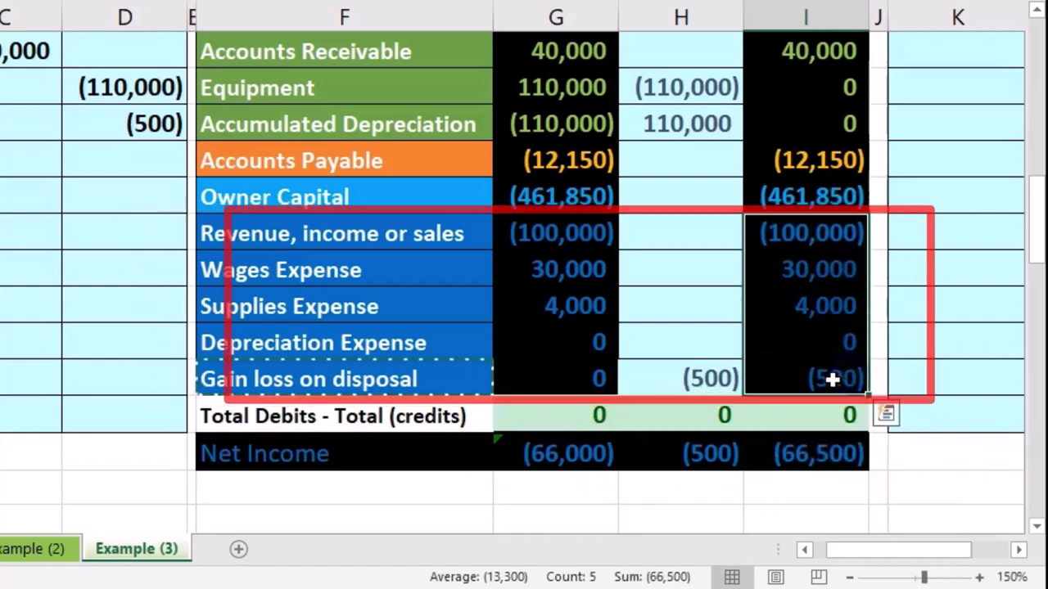
pyautogui.click(780, 390)
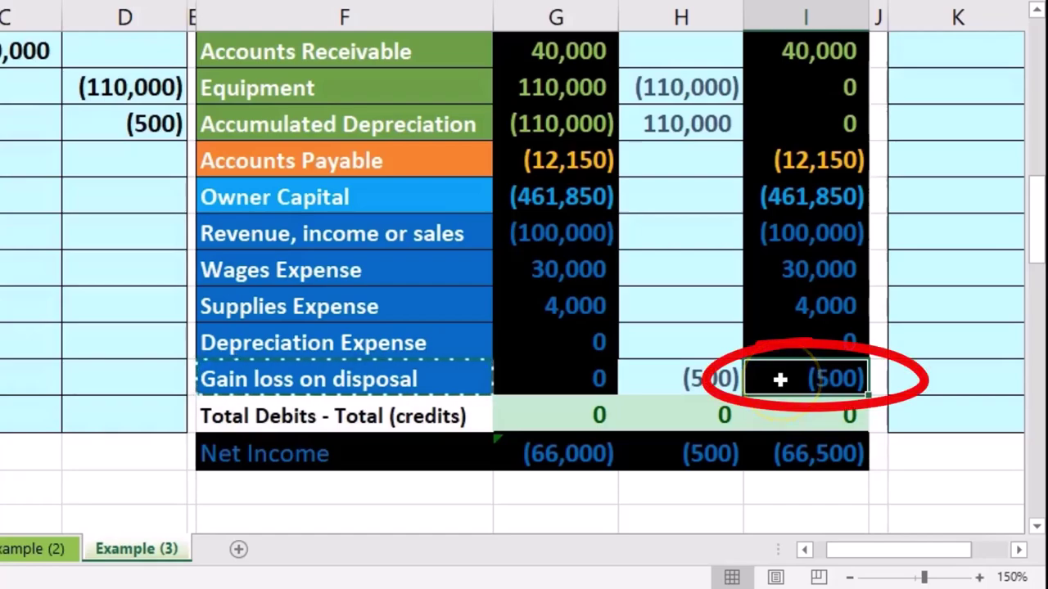